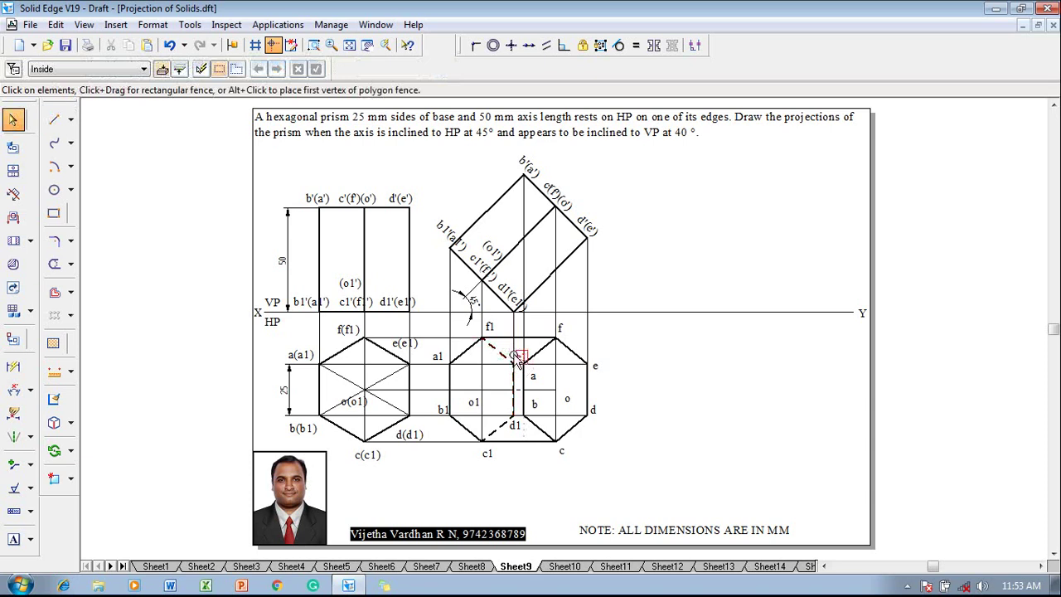
- Move the e1 label in the second top view to the inner side of the dashed edge, clear of the lines
{"action": "left_click", "coordinate": [515, 359]}
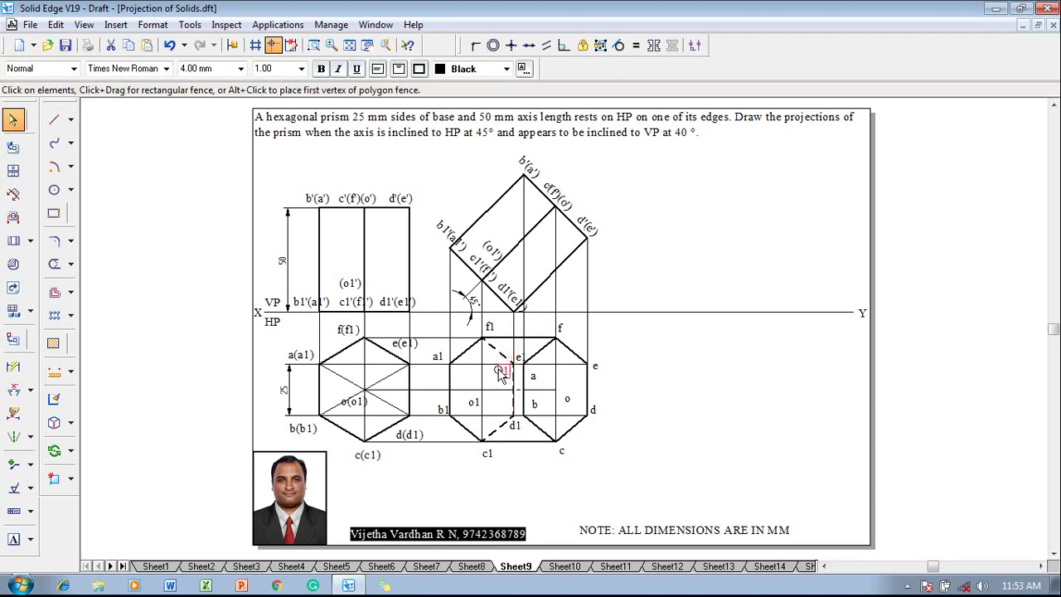
{"action": "left_click_drag", "start_coordinate": [501, 375], "coordinate": [500, 373]}
{"action": "left_click", "coordinate": [626, 373]}
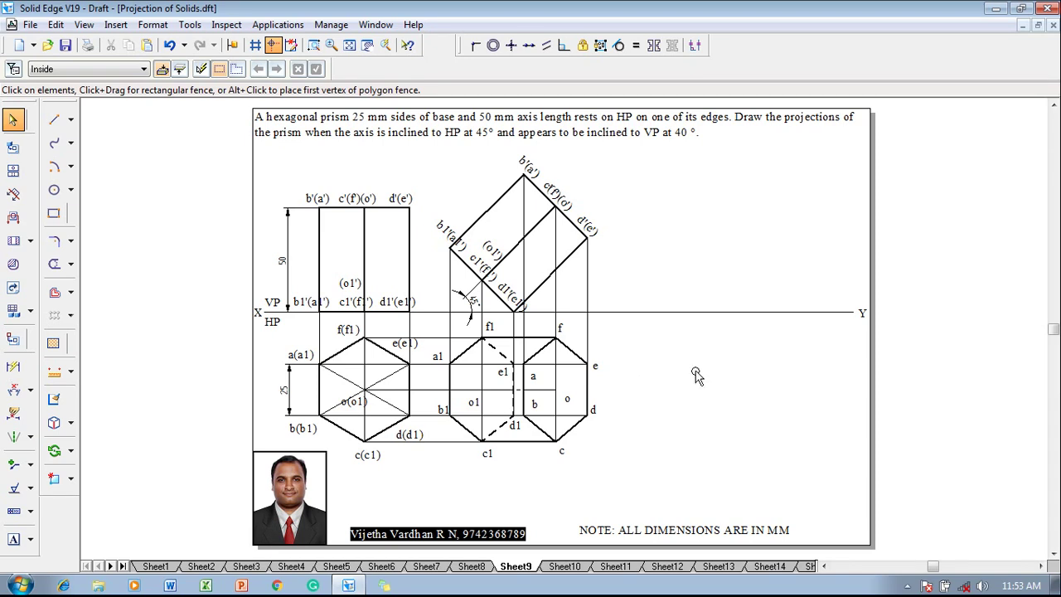
- Draw the hidden edges e1–e and d1–d in the second top view as 0.50 mm dashed lines
{"action": "left_click", "coordinate": [54, 119]}
{"action": "left_click", "coordinate": [146, 68]}
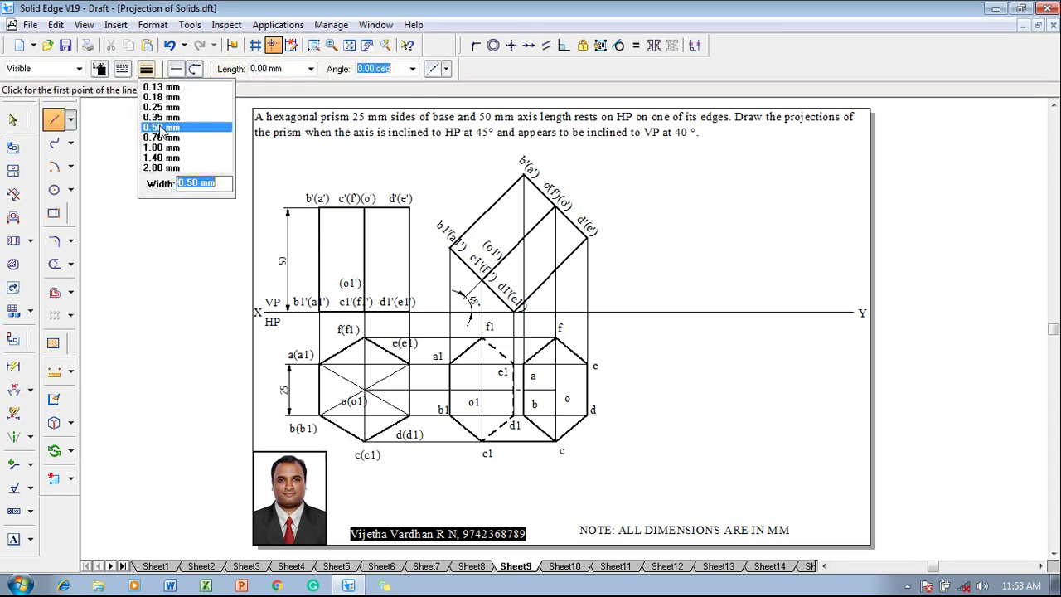
{"action": "left_click", "coordinate": [160, 128]}
{"action": "left_click", "coordinate": [123, 69]}
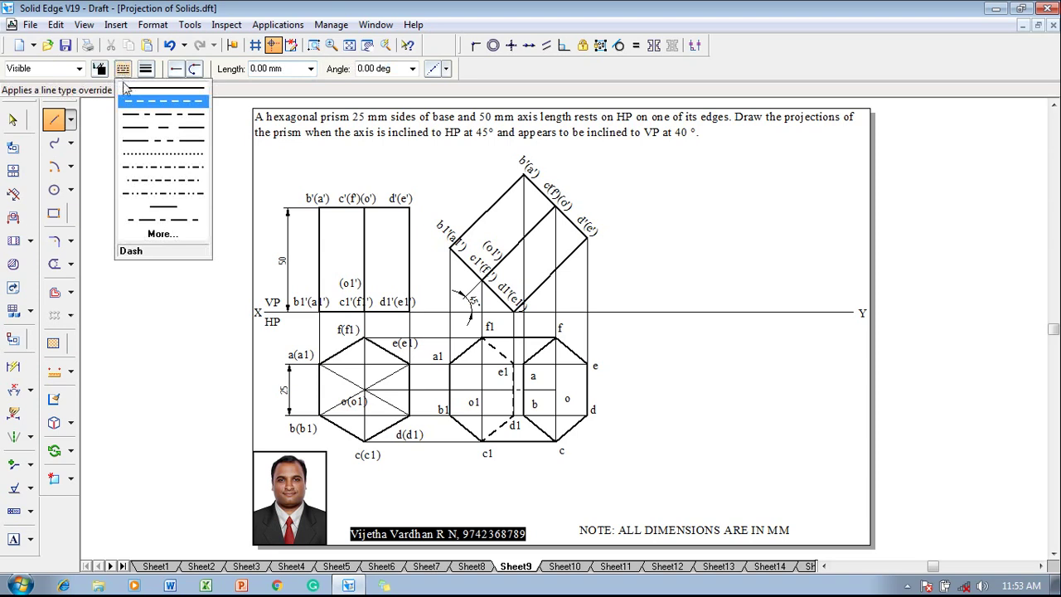
{"action": "left_click", "coordinate": [131, 103]}
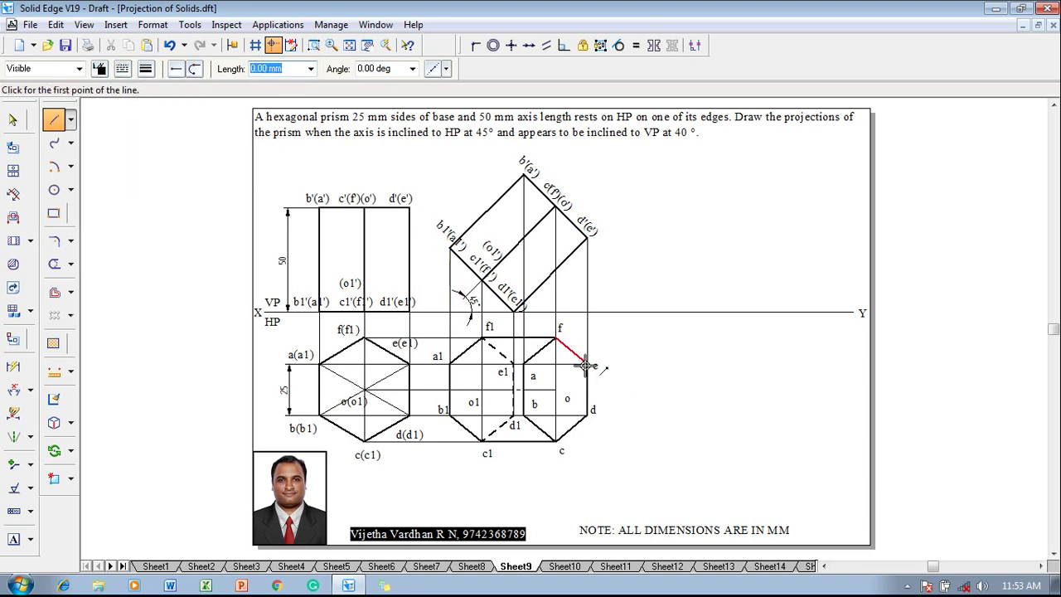
{"action": "left_click", "coordinate": [514, 364]}
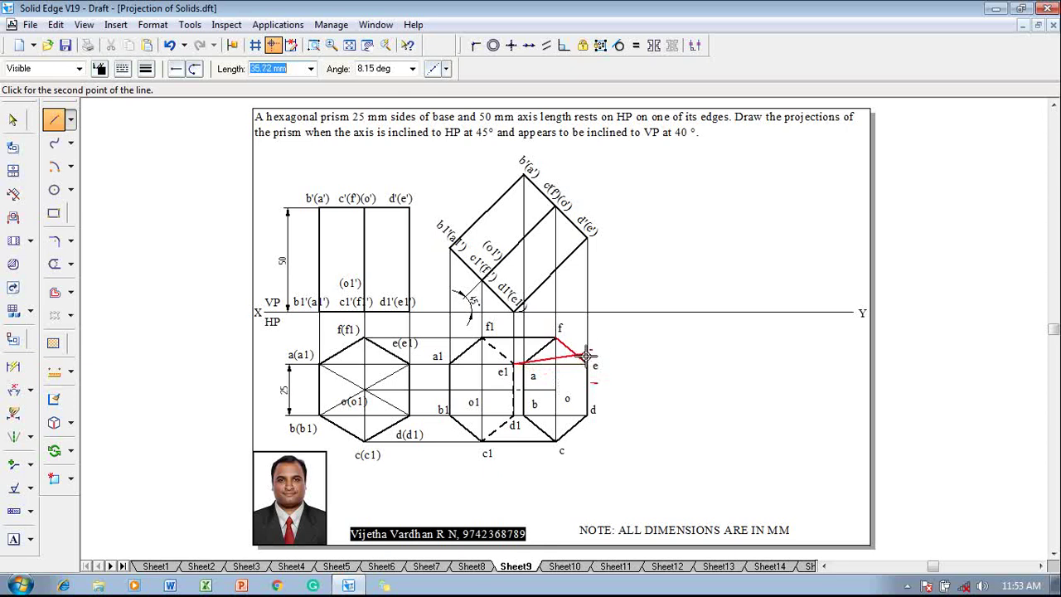
{"action": "left_click", "coordinate": [587, 363]}
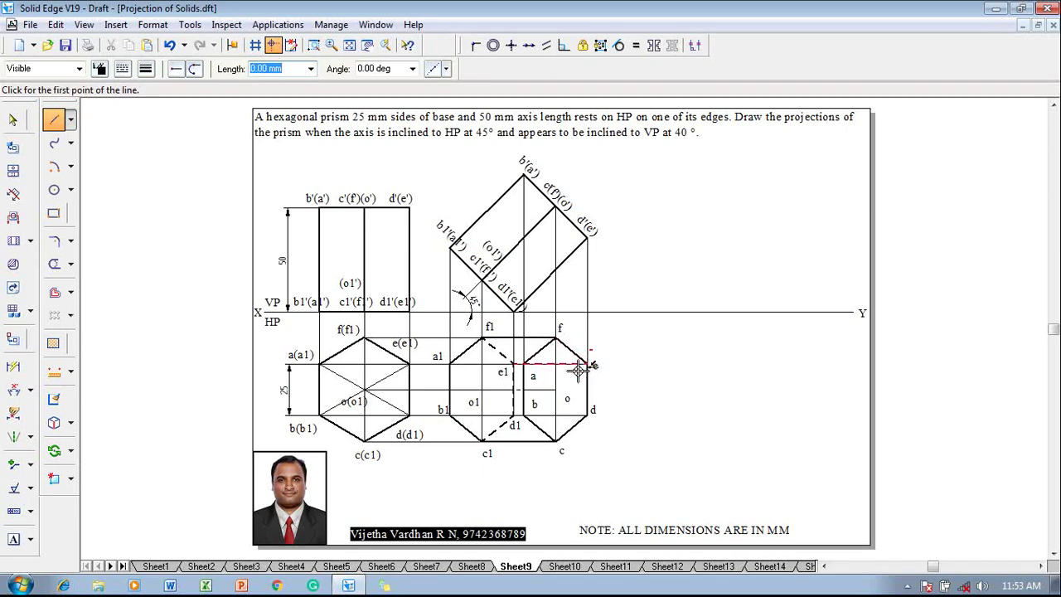
{"action": "left_click", "coordinate": [513, 416]}
{"action": "left_click", "coordinate": [587, 416]}
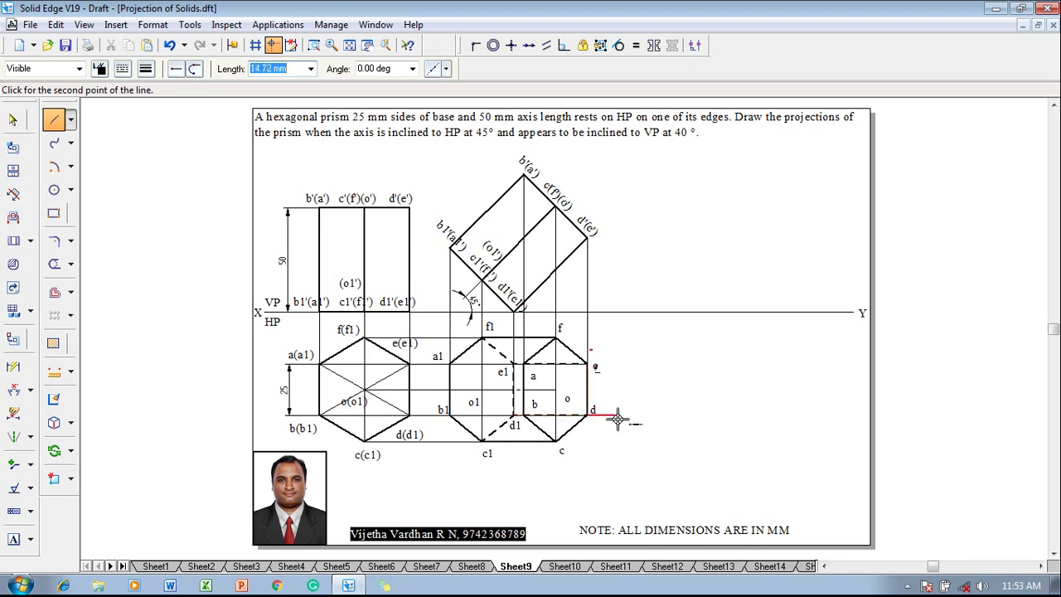
{"action": "right_click", "coordinate": [618, 418]}
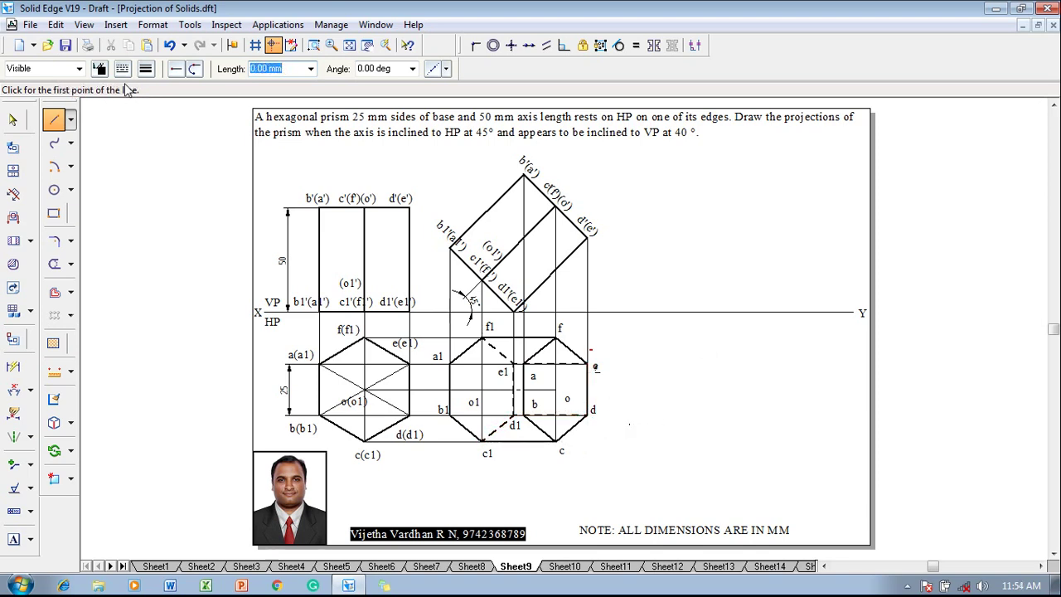
- Draw the visible edges a1–a and b1–b in the second top view as continuous lines
{"action": "left_click", "coordinate": [129, 70]}
{"action": "left_click", "coordinate": [135, 96]}
{"action": "left_click", "coordinate": [451, 363]}
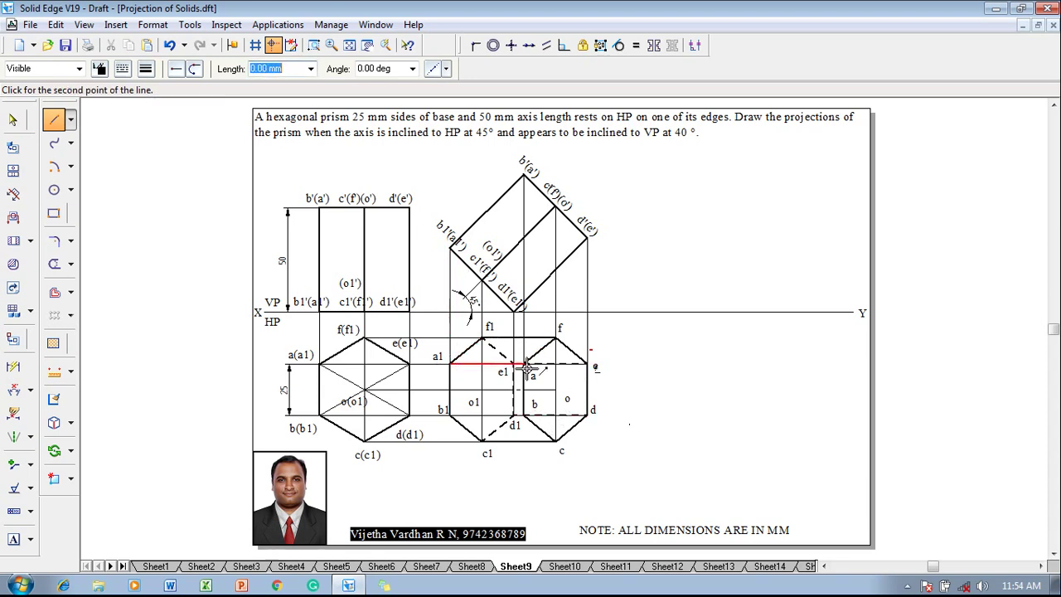
{"action": "left_click", "coordinate": [523, 364]}
{"action": "right_click", "coordinate": [518, 381]}
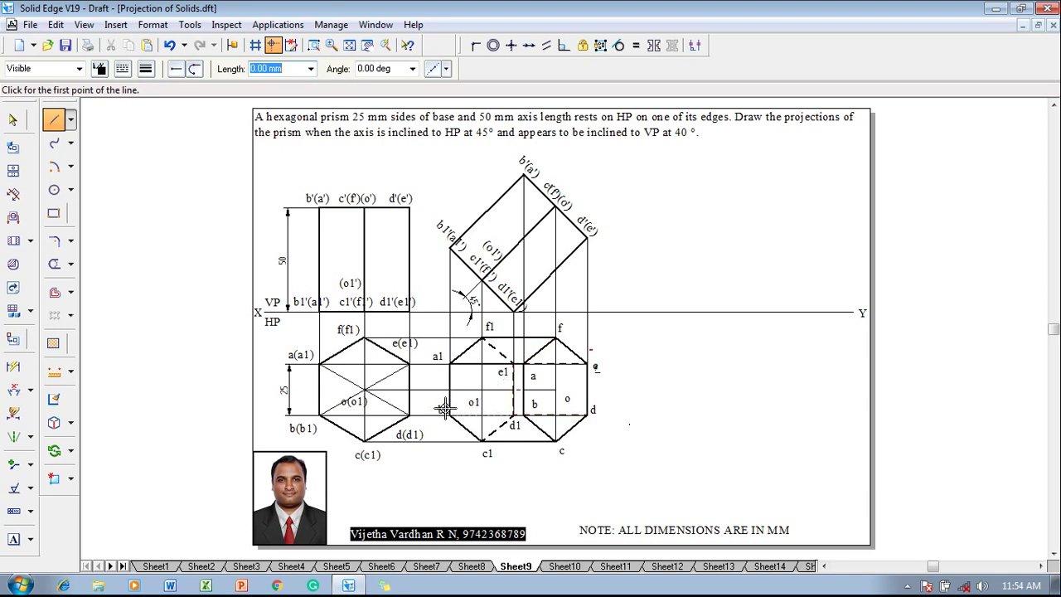
{"action": "left_click", "coordinate": [449, 415]}
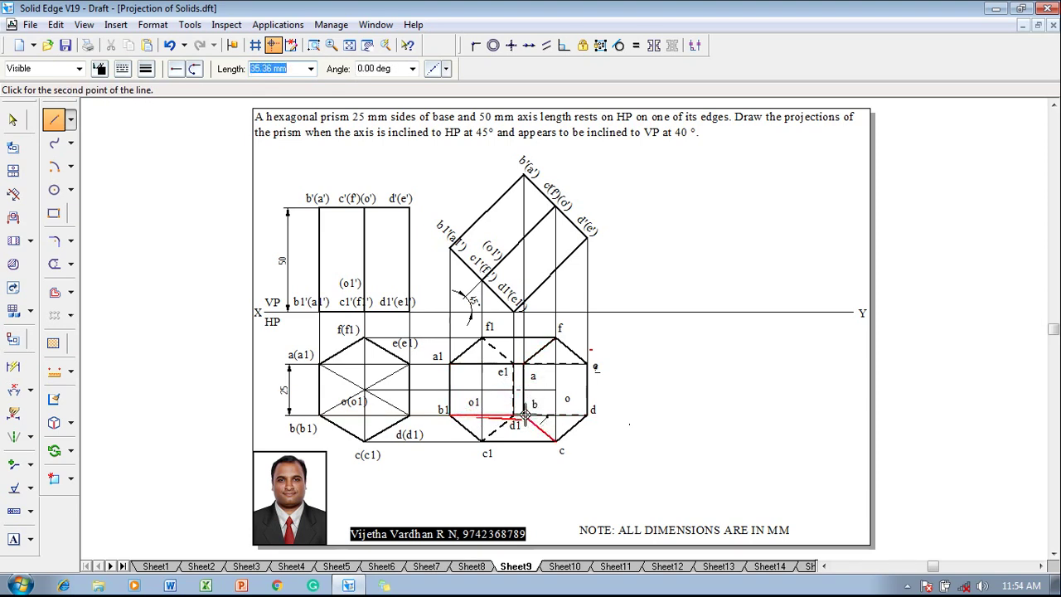
{"action": "right_click", "coordinate": [670, 424]}
{"action": "key", "text": "Escape"}
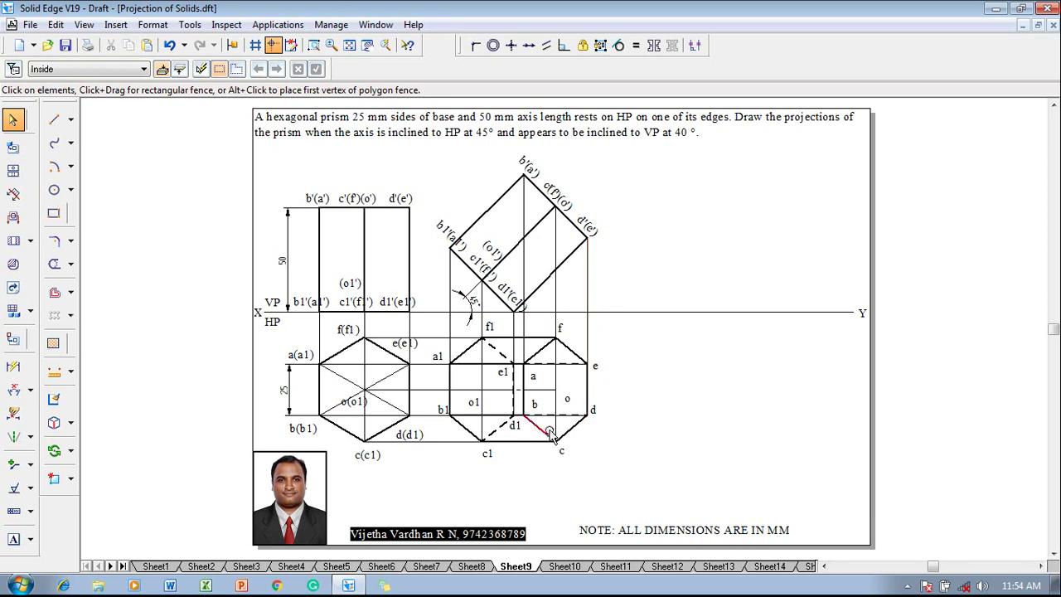
- Move the d1 label in the second top view to the inner side of the dashed edge, above line b1–b
{"action": "left_click_drag", "start_coordinate": [517, 434], "coordinate": [503, 408]}
{"action": "left_click", "coordinate": [536, 479]}
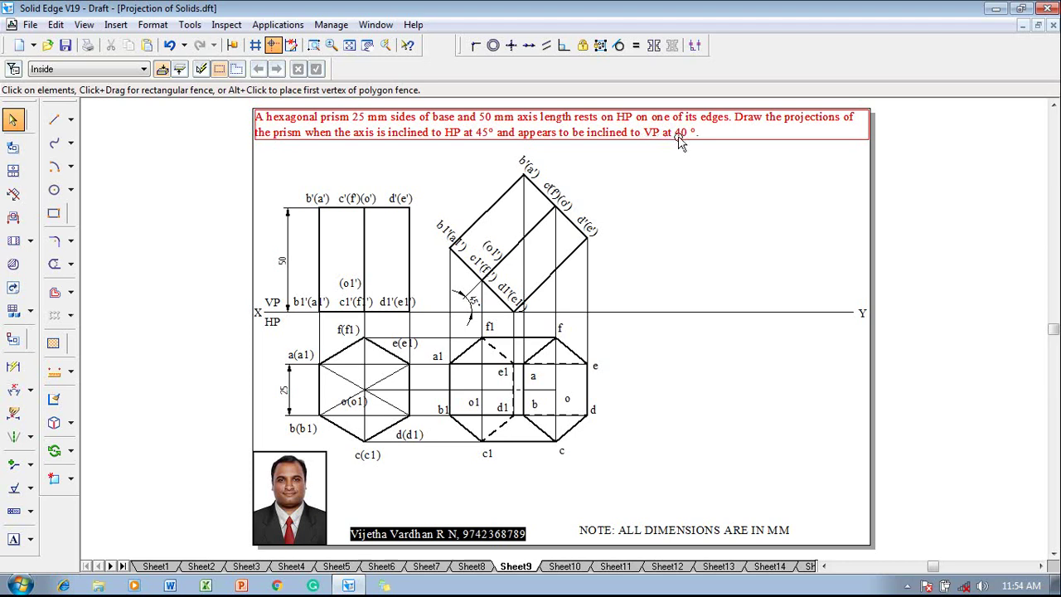
{"action": "left_click", "coordinate": [539, 390]}
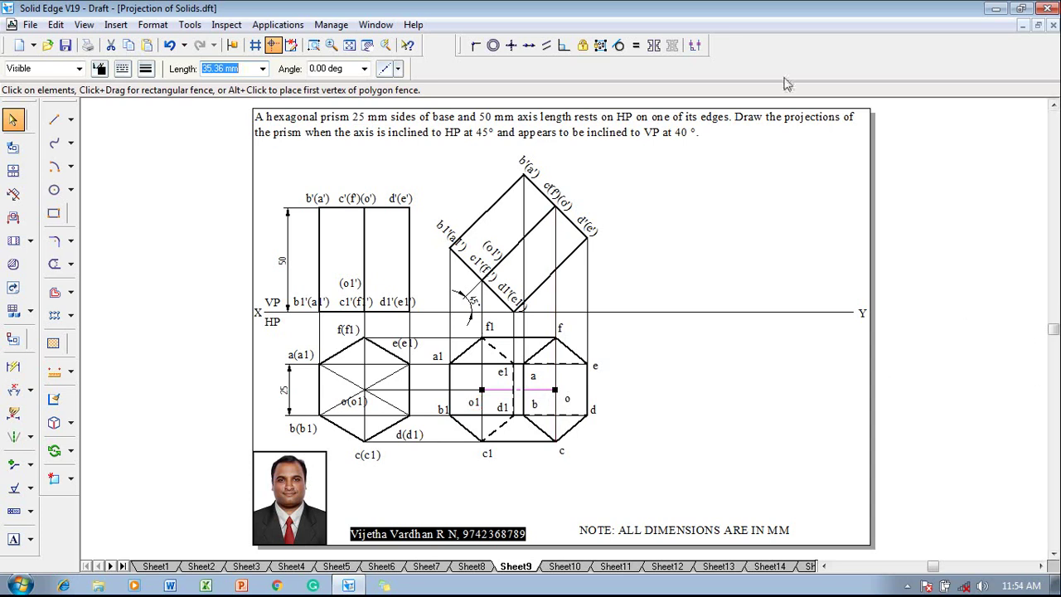
- Draw a 0.13 mm wide inclined line about 119 mm long below the XY line, descending leftward from near Y
{"action": "left_click", "coordinate": [54, 120]}
{"action": "left_click", "coordinate": [123, 70]}
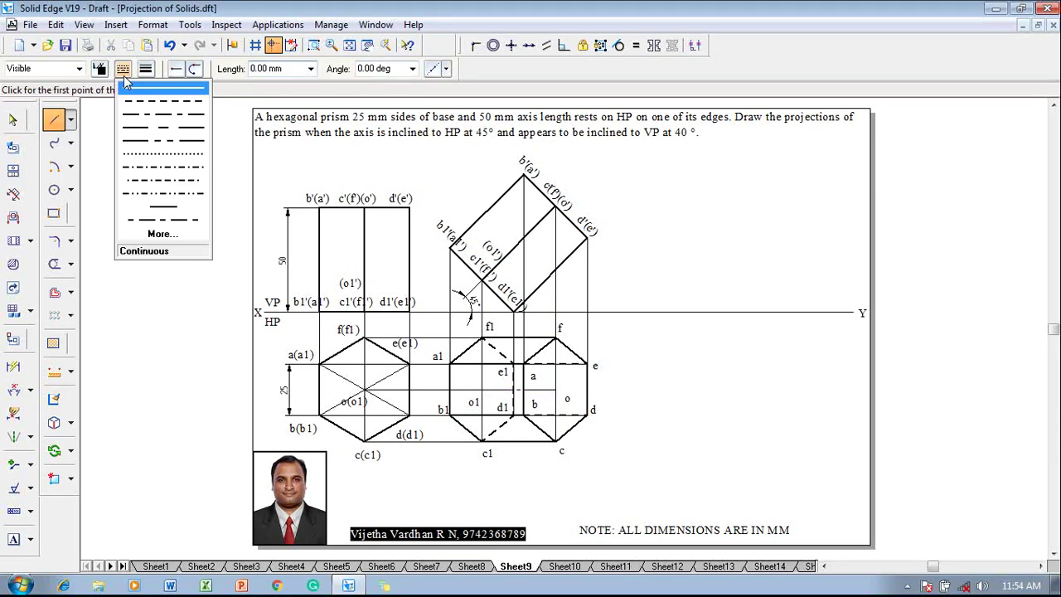
{"action": "left_click", "coordinate": [146, 69]}
{"action": "left_click", "coordinate": [153, 88]}
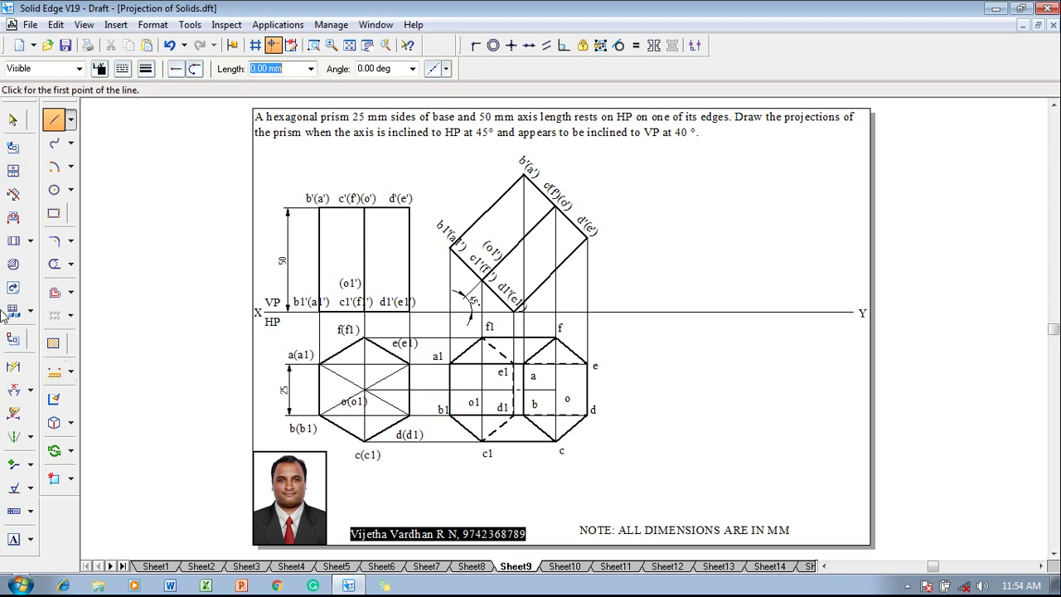
{"action": "left_click", "coordinate": [840, 330]}
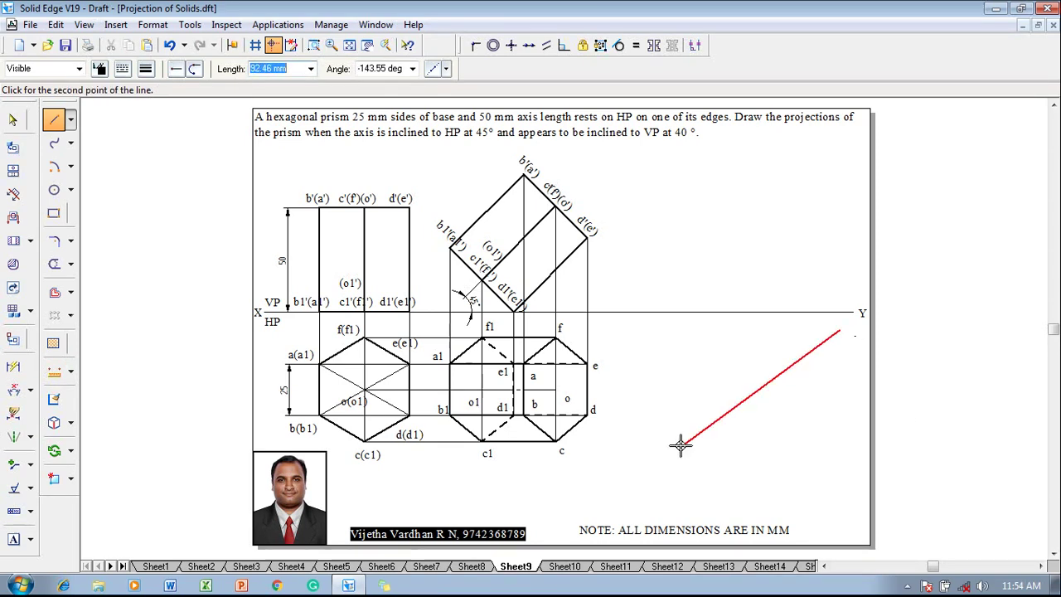
{"action": "left_click", "coordinate": [629, 459]}
{"action": "key", "text": "Escape"}
- Dimension the angle between the inclined line and the XY line and set it to 40°
{"action": "left_click", "coordinate": [13, 389]}
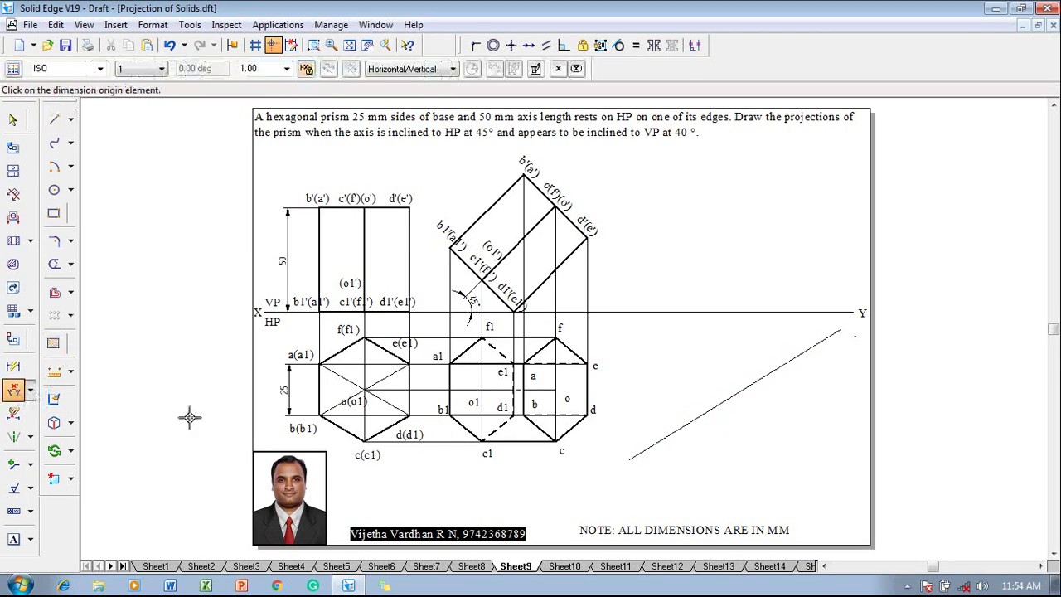
{"action": "left_click", "coordinate": [846, 338]}
{"action": "left_click", "coordinate": [813, 314]}
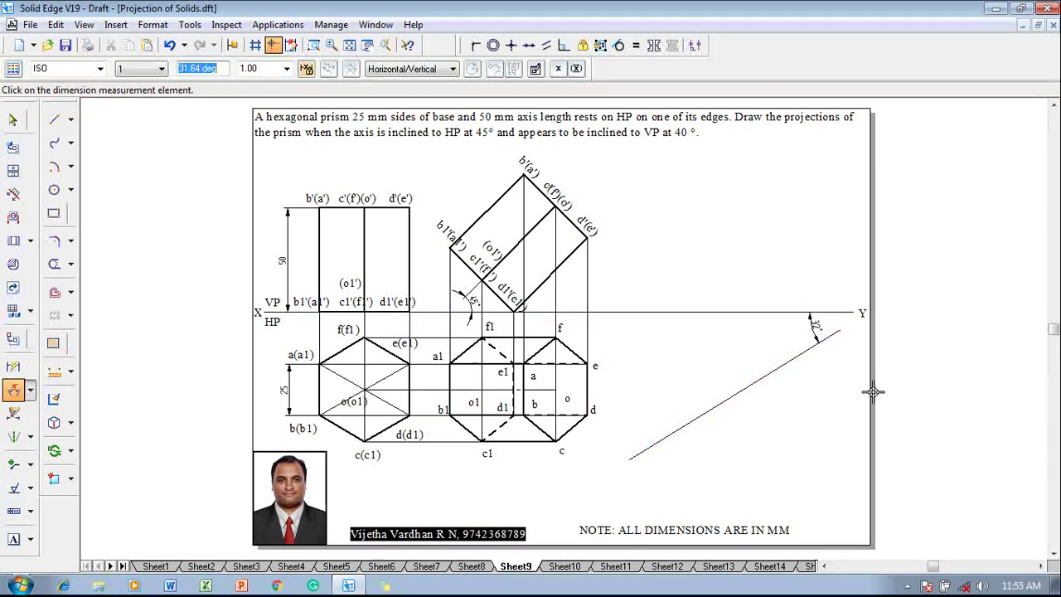
{"action": "type", "text": "40"}
{"action": "key", "text": "Return"}
{"action": "key", "text": "Escape"}
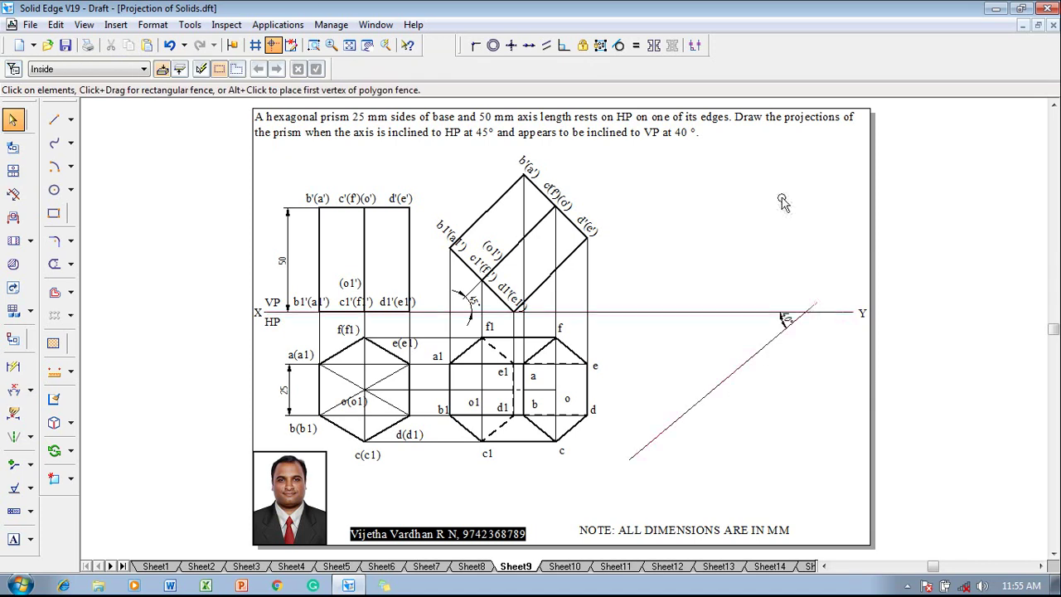
- Trim the inclined line where it crosses the XY line and shift it along XY closer to Y
{"action": "left_click", "coordinate": [54, 264]}
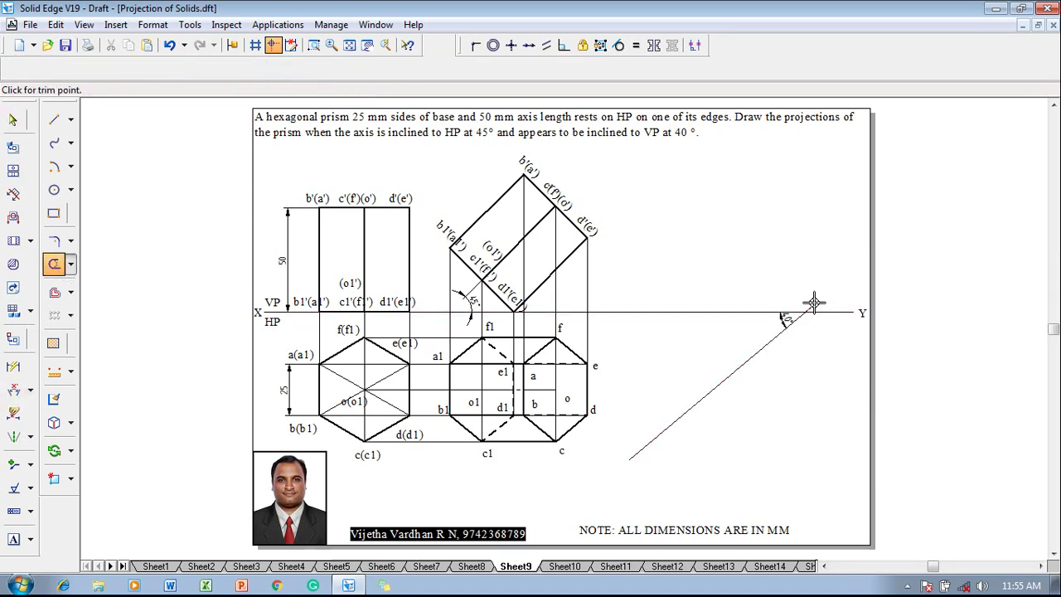
{"action": "key", "text": "Escape"}
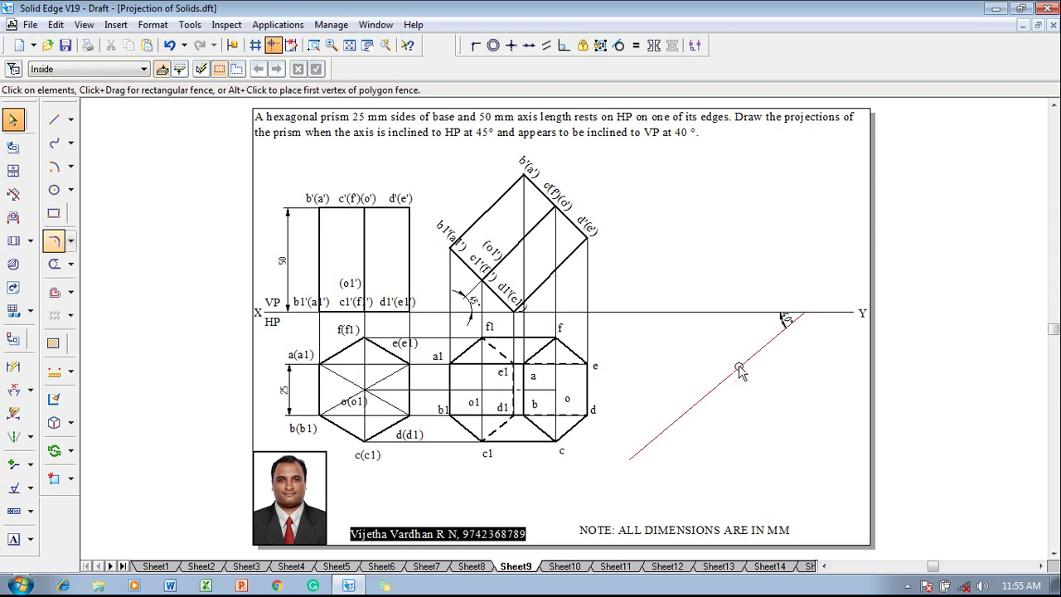
{"action": "left_click_drag", "start_coordinate": [738, 368], "coordinate": [760, 378]}
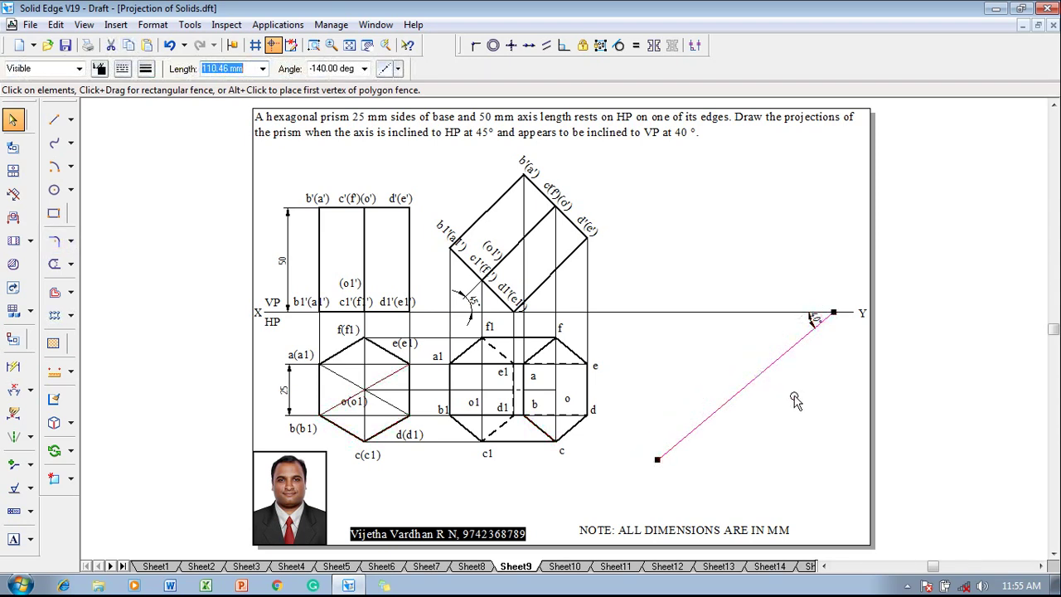
{"action": "left_click", "coordinate": [800, 401]}
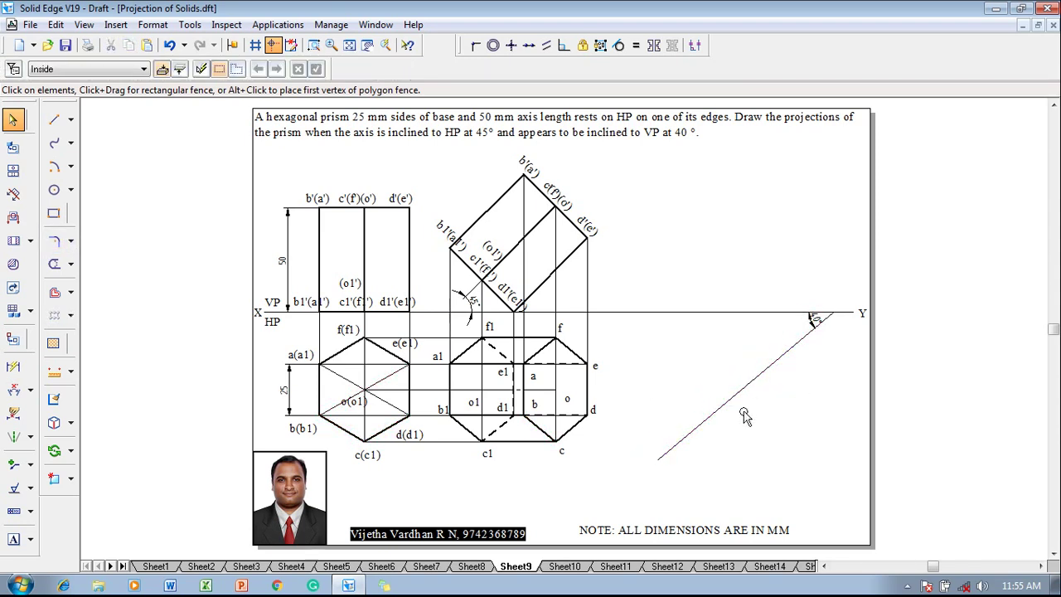
- Copy the second top view with its labels, using o1 as base point and placing it on the 40° line
{"action": "left_click_drag", "start_coordinate": [623, 492], "coordinate": [427, 322]}
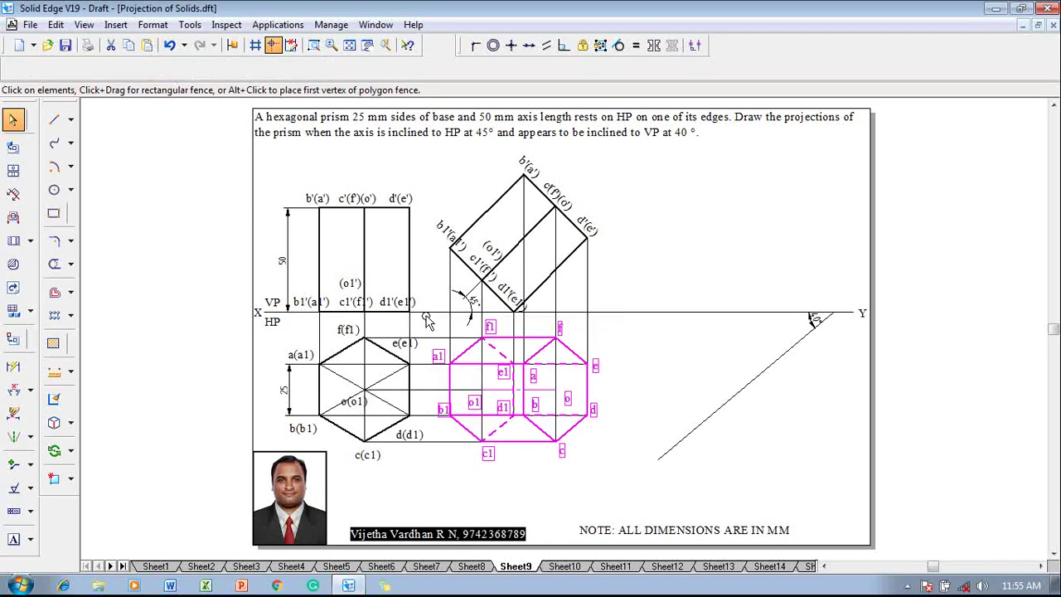
{"action": "left_click", "coordinate": [69, 452]}
{"action": "left_click", "coordinate": [104, 450]}
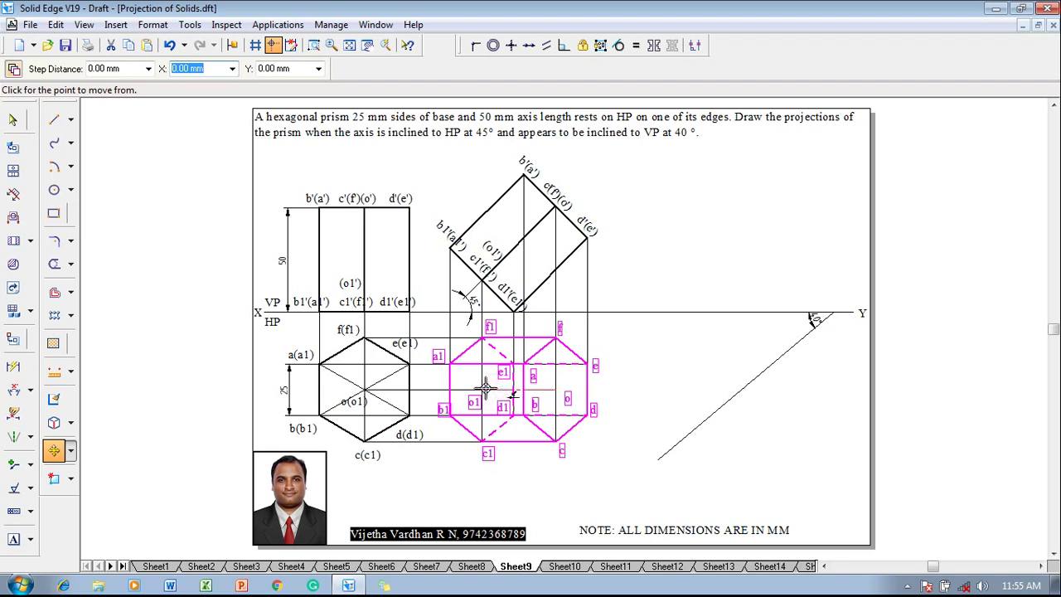
{"action": "left_click", "coordinate": [481, 388]}
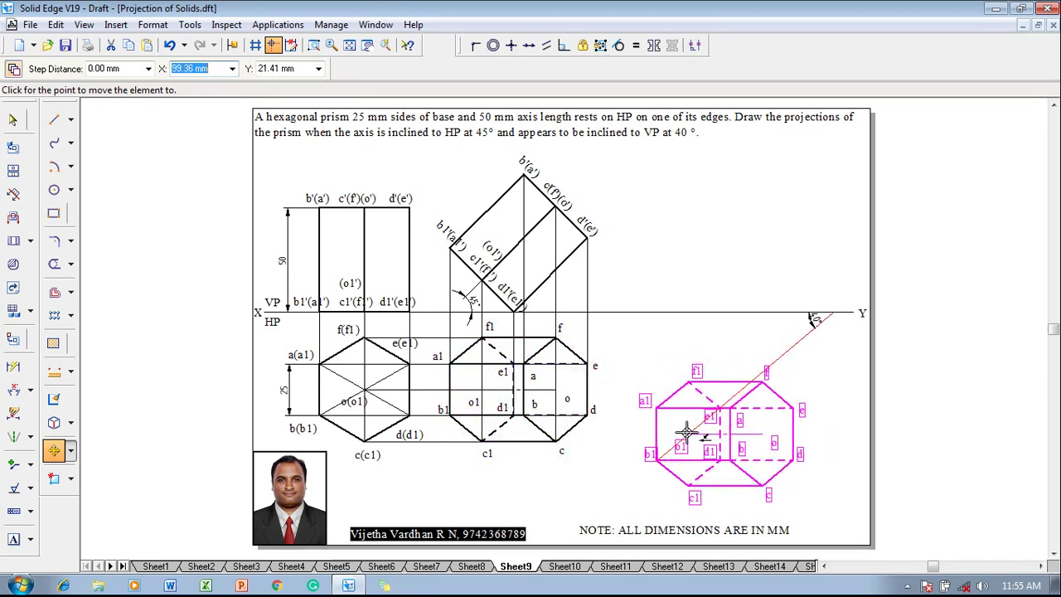
- Rotate the copied top view 40° about o1 so that its axis o1–o lies along the inclined line
{"action": "left_click", "coordinate": [72, 453]}
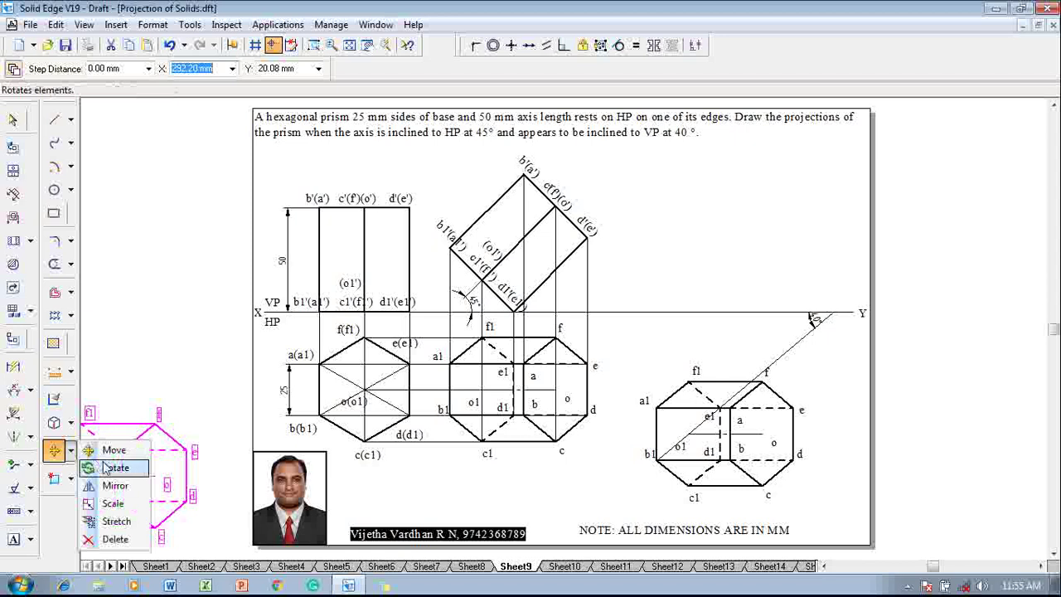
{"action": "left_click", "coordinate": [117, 464]}
{"action": "left_click", "coordinate": [691, 433]}
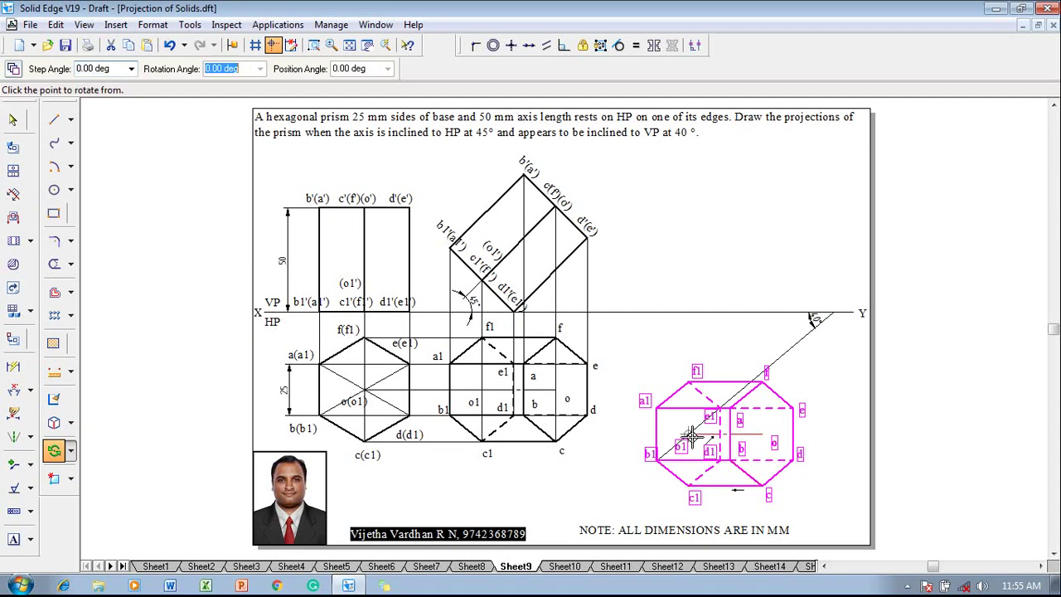
{"action": "left_click", "coordinate": [761, 433]}
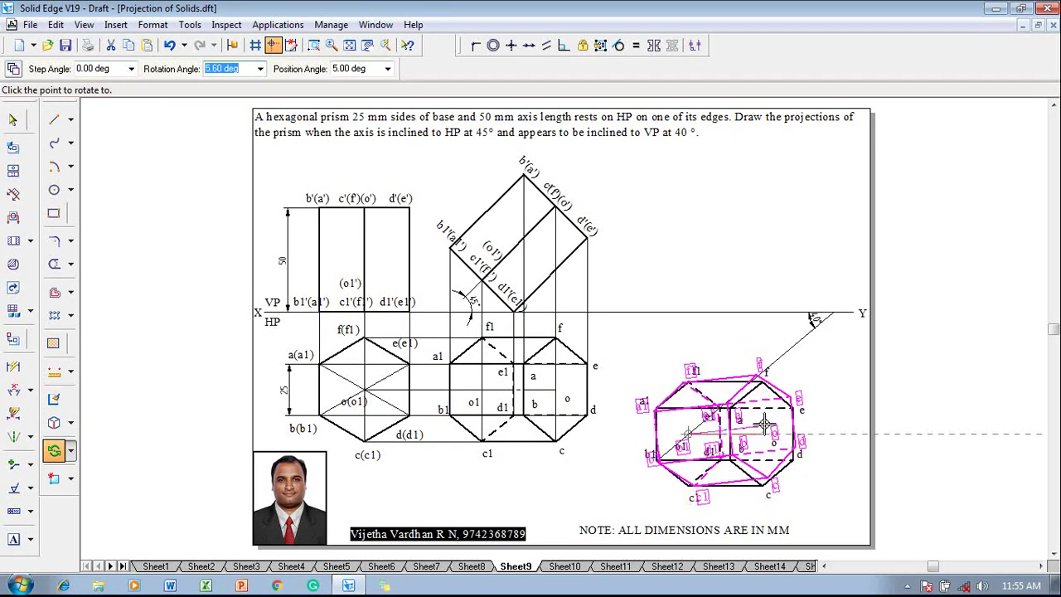
{"action": "left_click", "coordinate": [761, 375]}
{"action": "left_click", "coordinate": [791, 495]}
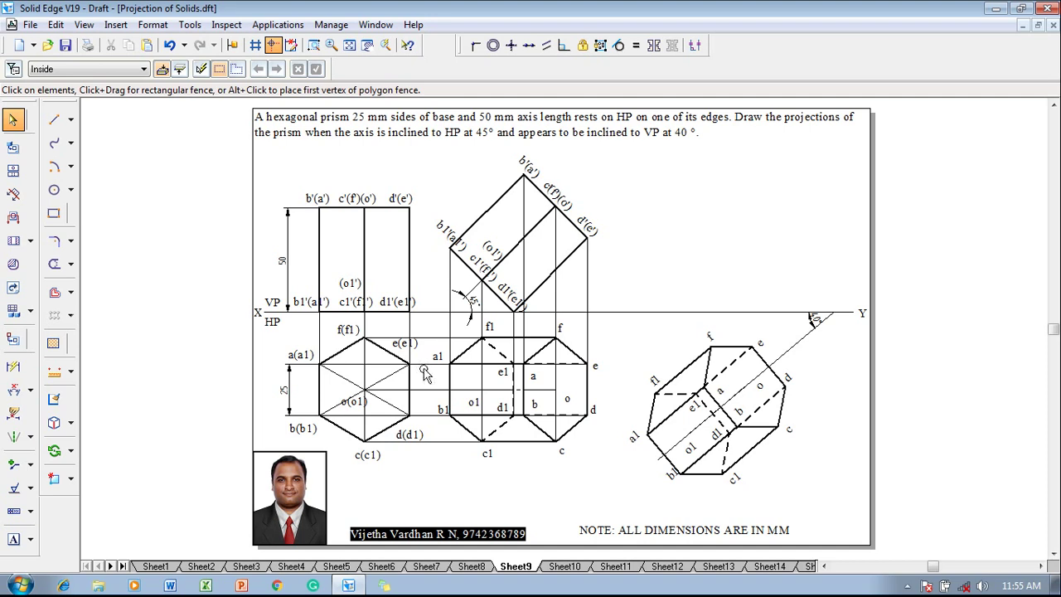
- Draw thin vertical projectors from d and e of the rotated top view up to a horizontal line from d'(e') of the tilted front view
{"action": "left_click", "coordinate": [57, 118]}
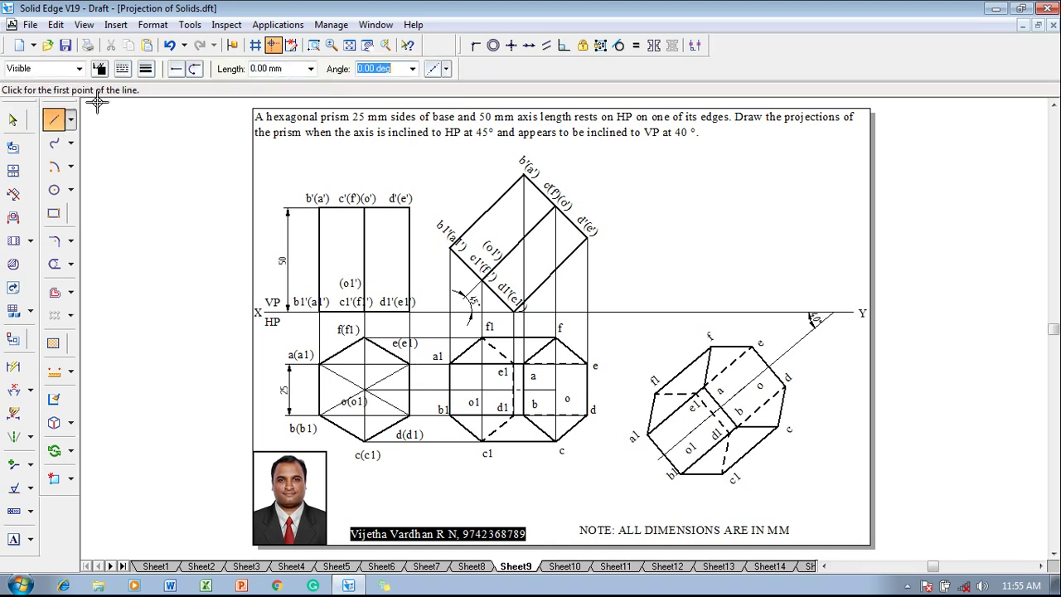
{"action": "left_click", "coordinate": [143, 72]}
{"action": "left_click", "coordinate": [160, 90]}
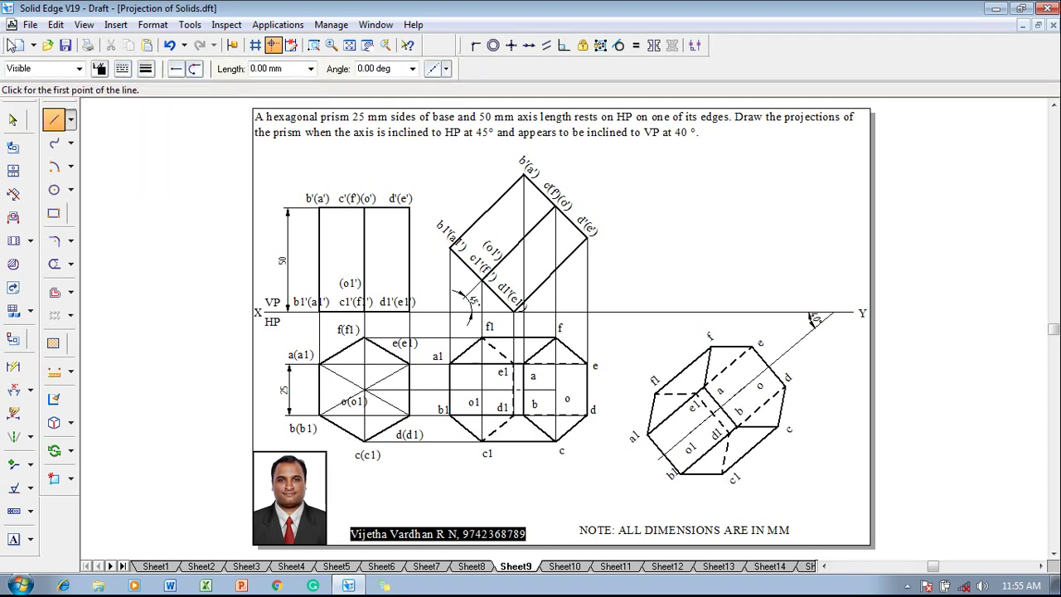
{"action": "left_click", "coordinate": [784, 386]}
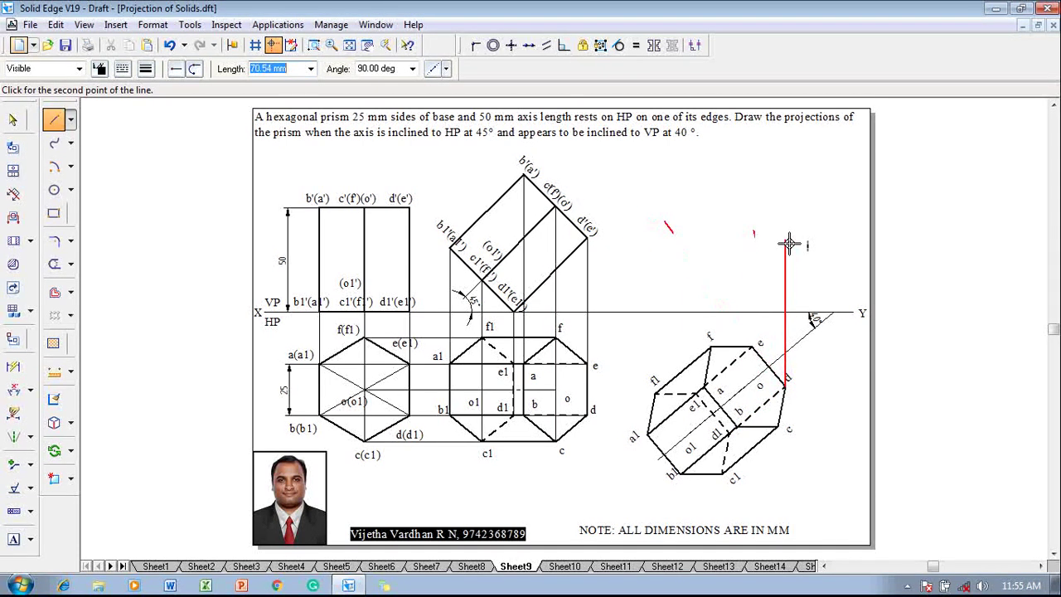
{"action": "right_click", "coordinate": [792, 387]}
{"action": "left_click", "coordinate": [784, 384]}
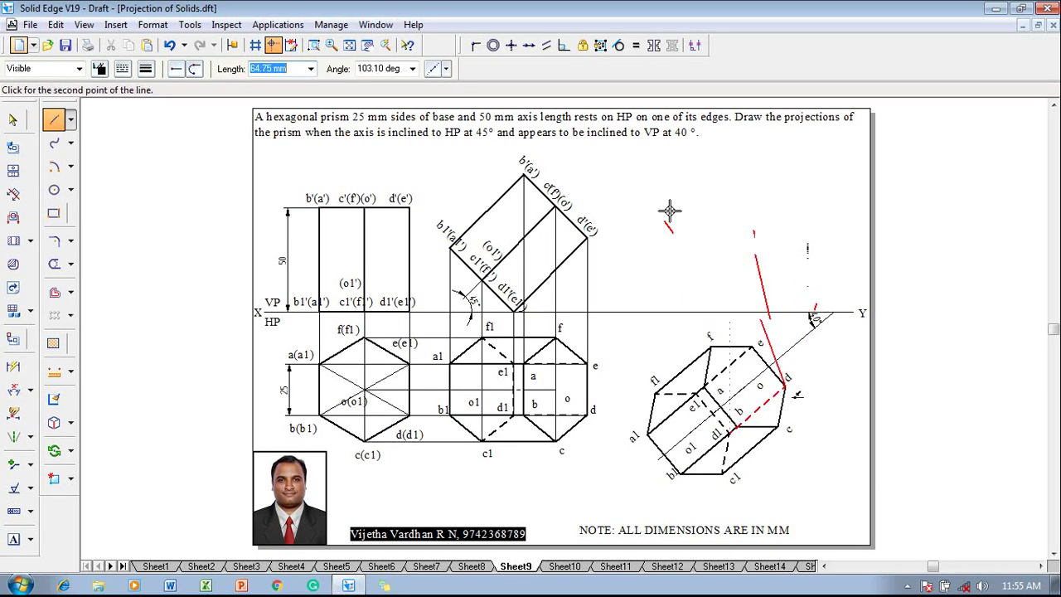
{"action": "left_click", "coordinate": [785, 238]}
{"action": "left_click", "coordinate": [587, 238]}
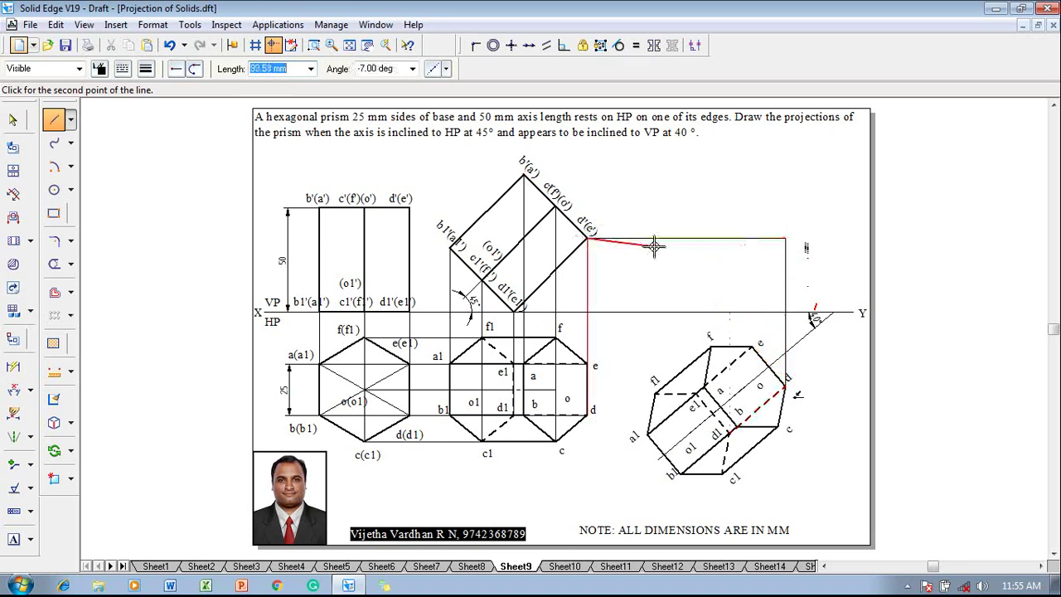
{"action": "right_click", "coordinate": [592, 240]}
{"action": "left_click", "coordinate": [752, 345]}
{"action": "left_click", "coordinate": [753, 238]}
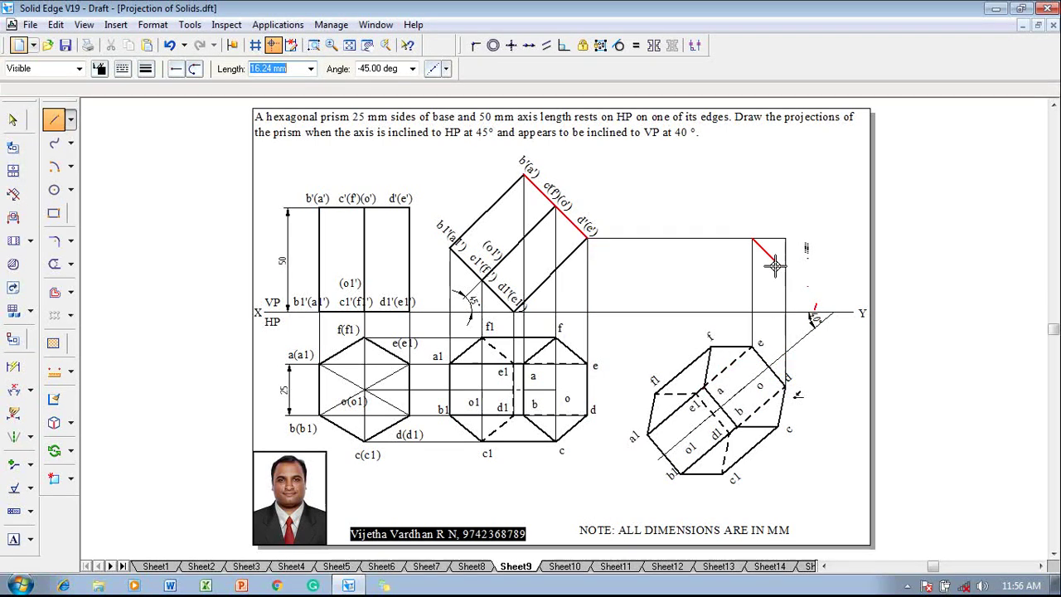
{"action": "right_click", "coordinate": [774, 247]}
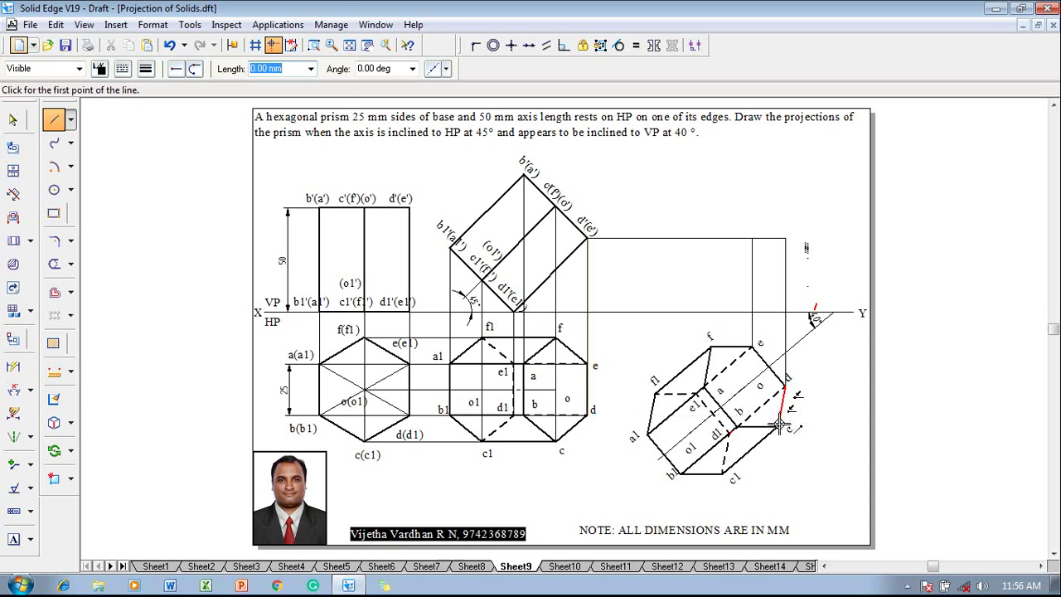
- Draw vertical projectors from c and f of the rotated top view up to a horizontal line from c'(f')
{"action": "left_click", "coordinate": [778, 425]}
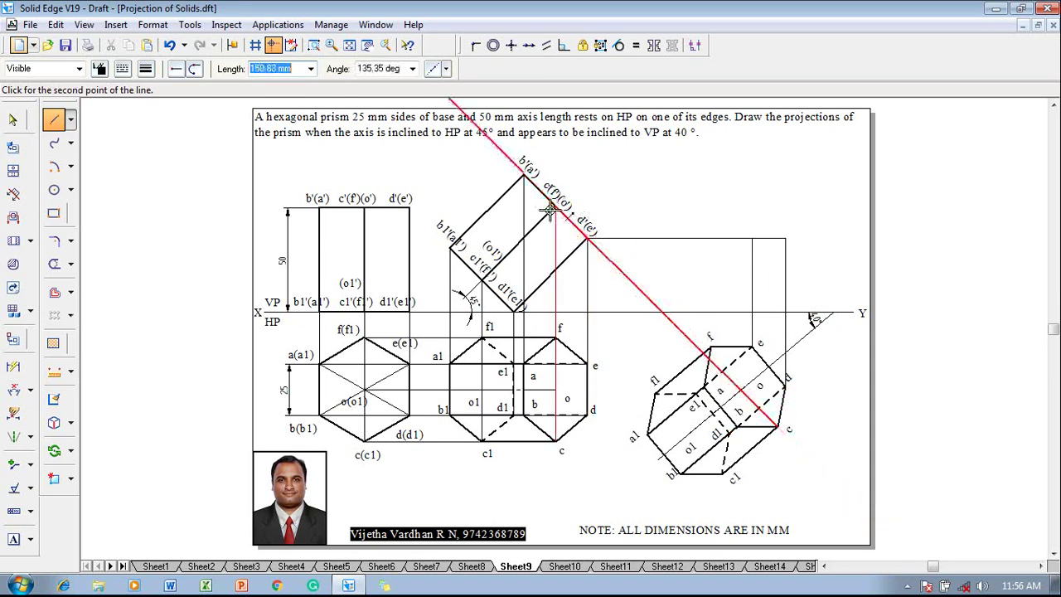
{"action": "left_click", "coordinate": [778, 205]}
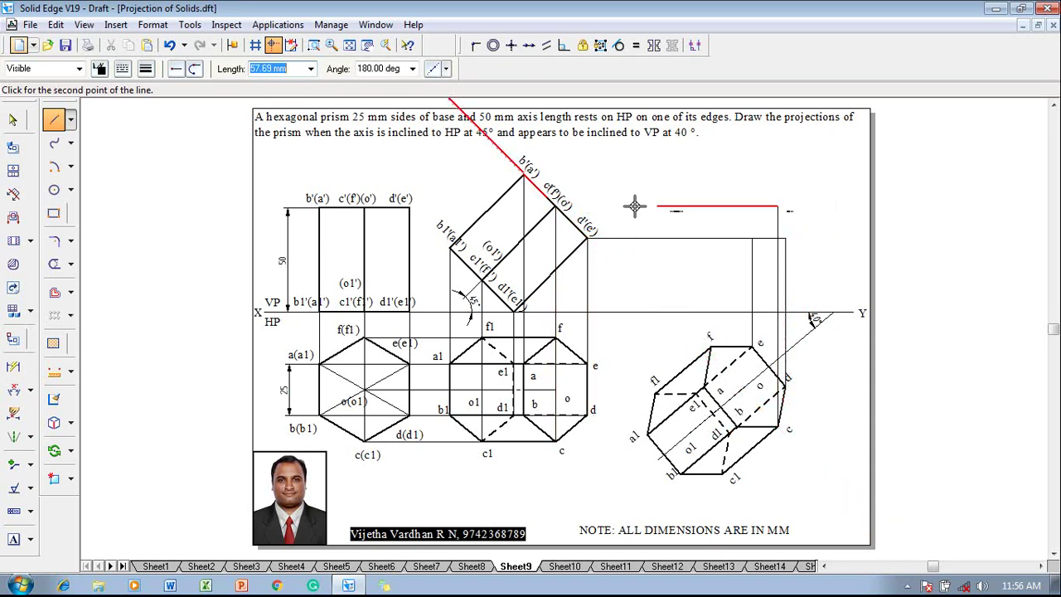
{"action": "left_click", "coordinate": [557, 206]}
{"action": "right_click", "coordinate": [652, 247]}
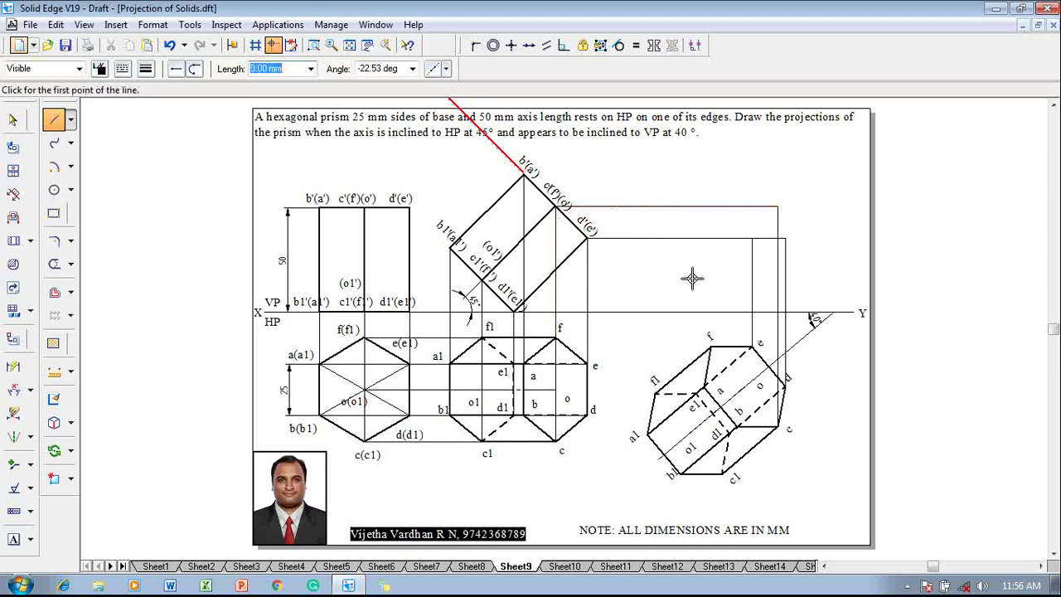
{"action": "left_click", "coordinate": [712, 347]}
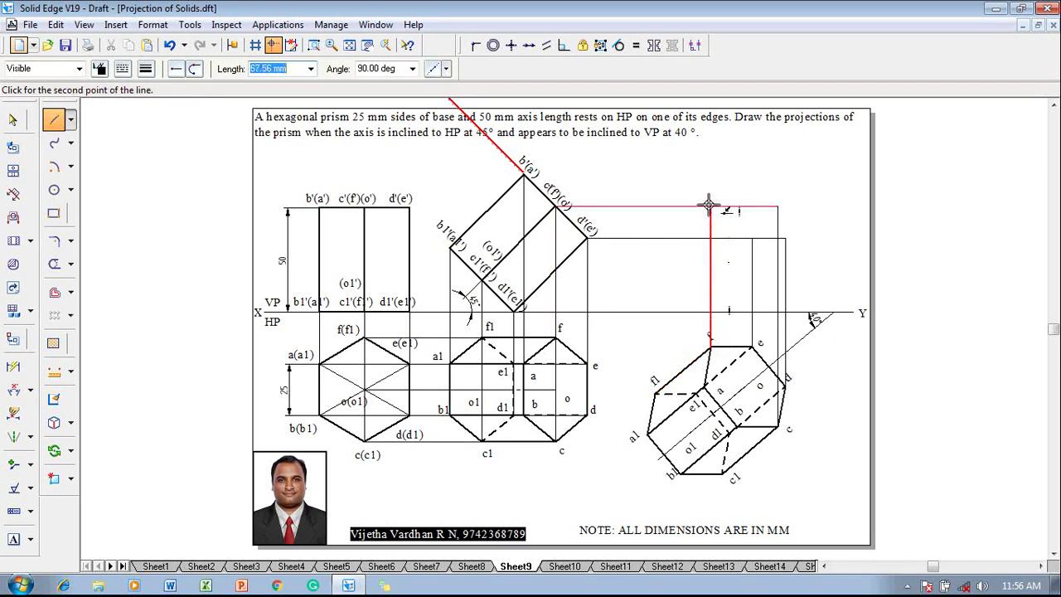
{"action": "left_click", "coordinate": [711, 205]}
{"action": "right_click", "coordinate": [743, 228]}
- Draw vertical projectors from b and a of the rotated top view up to a horizontal line from b'(a')
{"action": "left_click", "coordinate": [737, 426]}
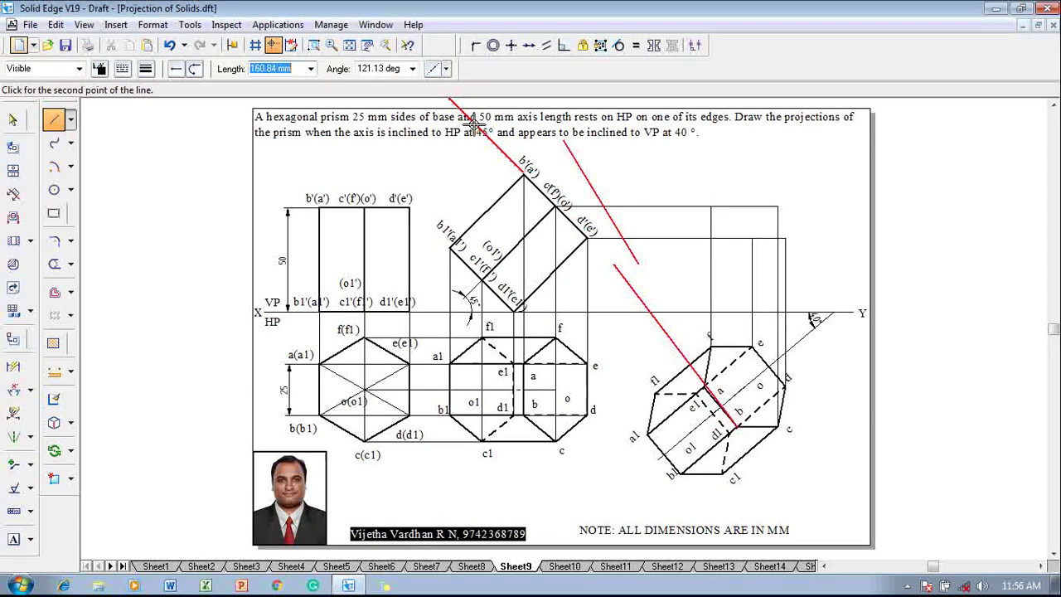
{"action": "left_click", "coordinate": [737, 175]}
{"action": "left_click", "coordinate": [523, 175]}
{"action": "right_click", "coordinate": [602, 196]}
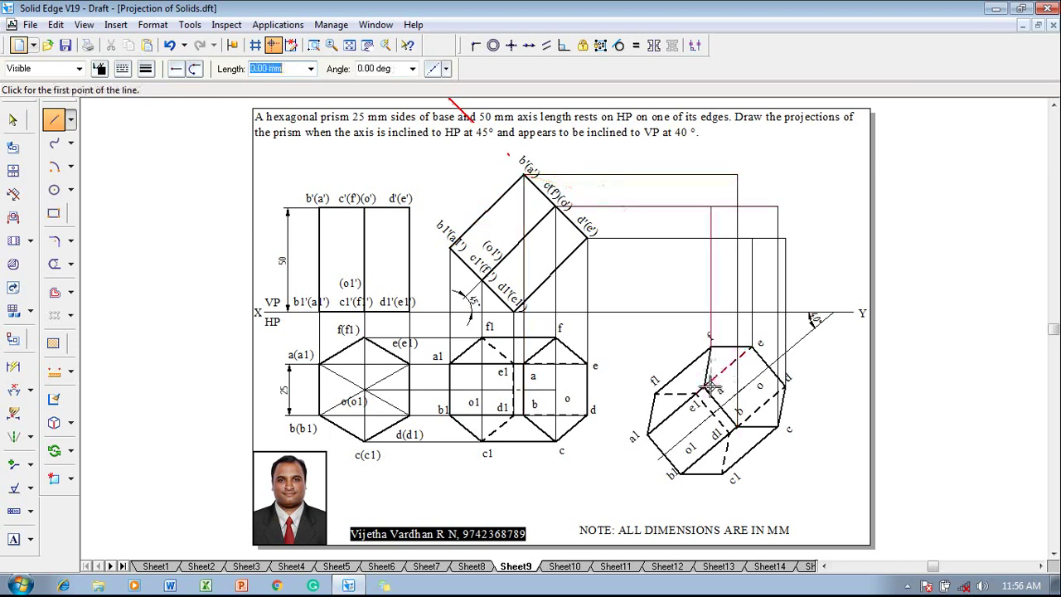
{"action": "left_click", "coordinate": [704, 387]}
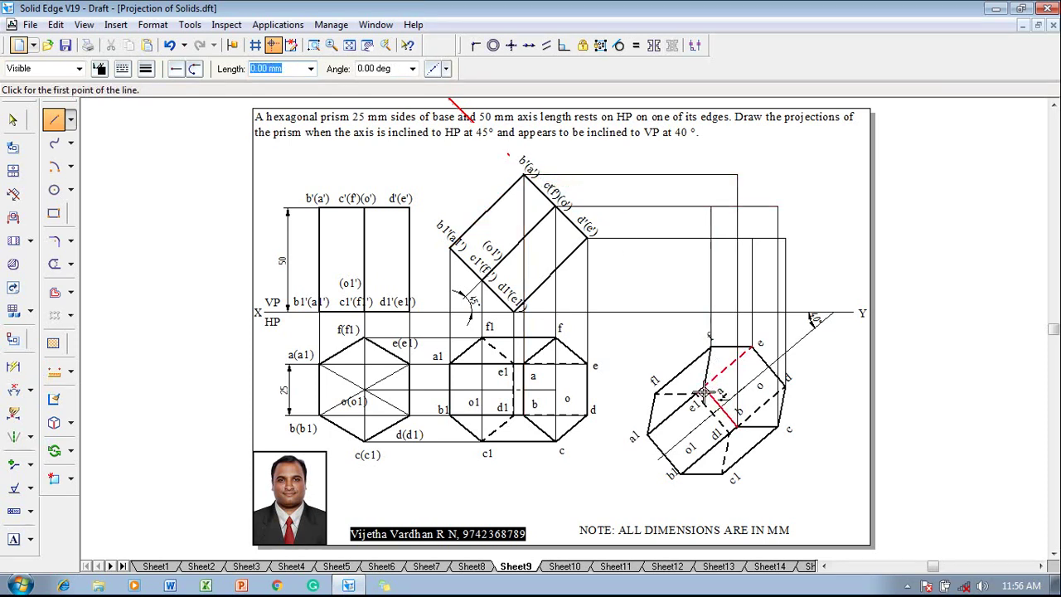
{"action": "left_click", "coordinate": [704, 175]}
{"action": "right_click", "coordinate": [723, 199]}
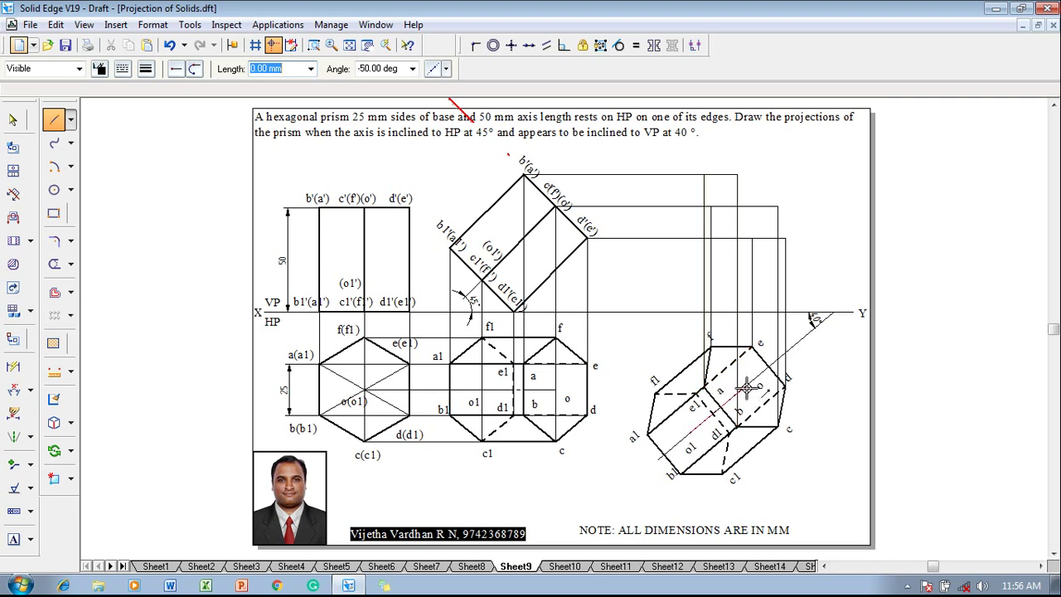
- Project axis end o of the rotated top view up to the c'(f')(o') line, and d1 and e1 up to the XY line
{"action": "left_click", "coordinate": [746, 387]}
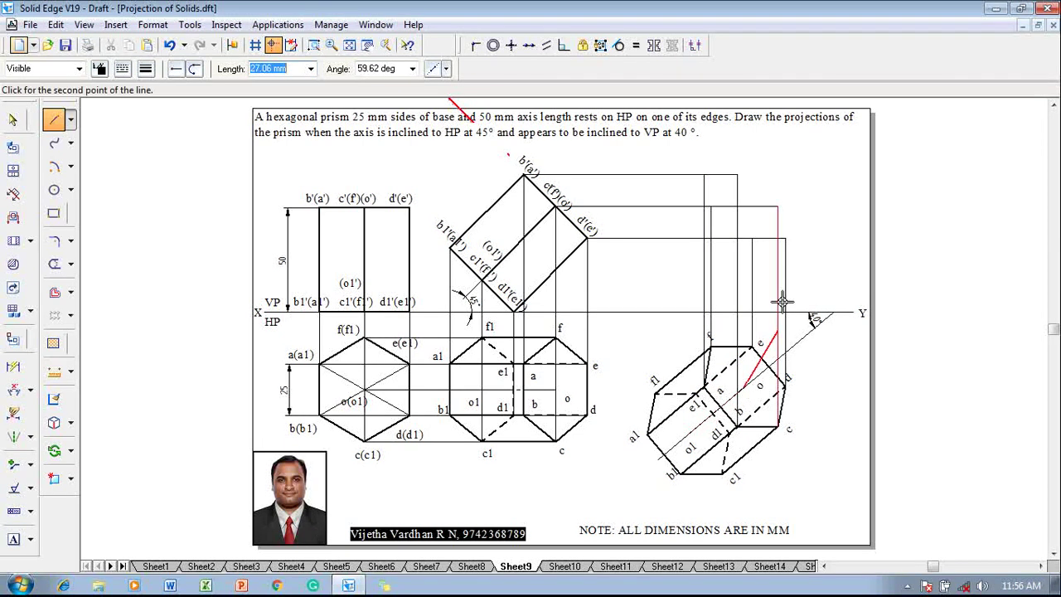
{"action": "left_click", "coordinate": [745, 205]}
{"action": "right_click", "coordinate": [812, 210]}
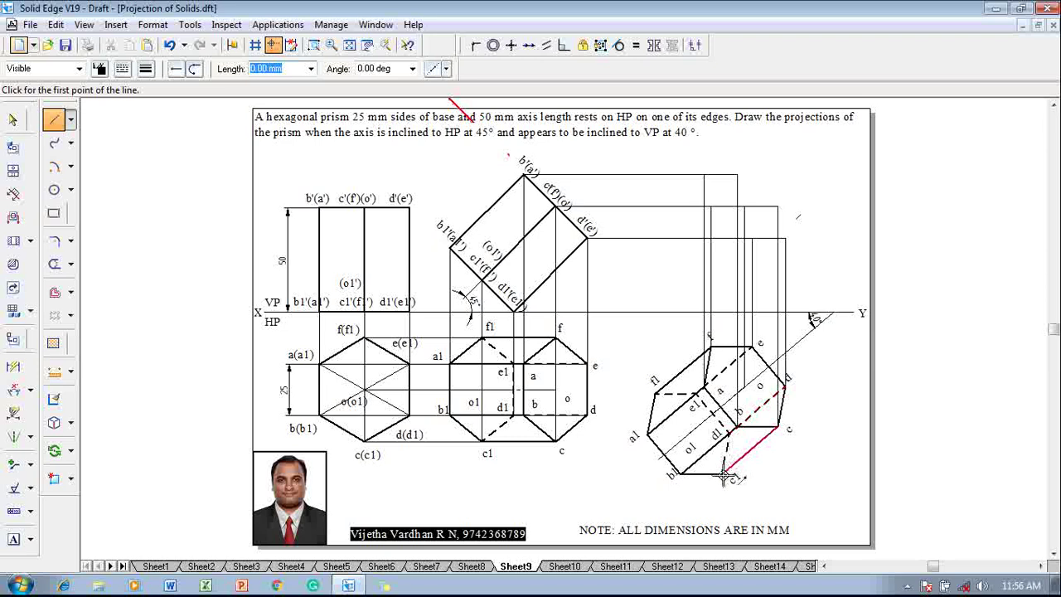
{"action": "left_click", "coordinate": [726, 432]}
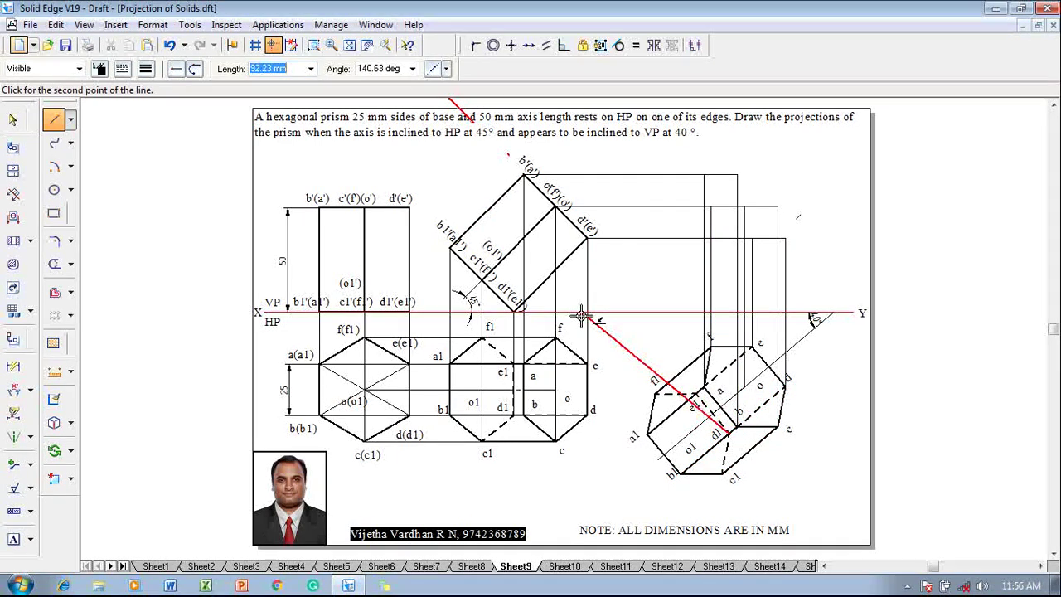
{"action": "left_click", "coordinate": [728, 311]}
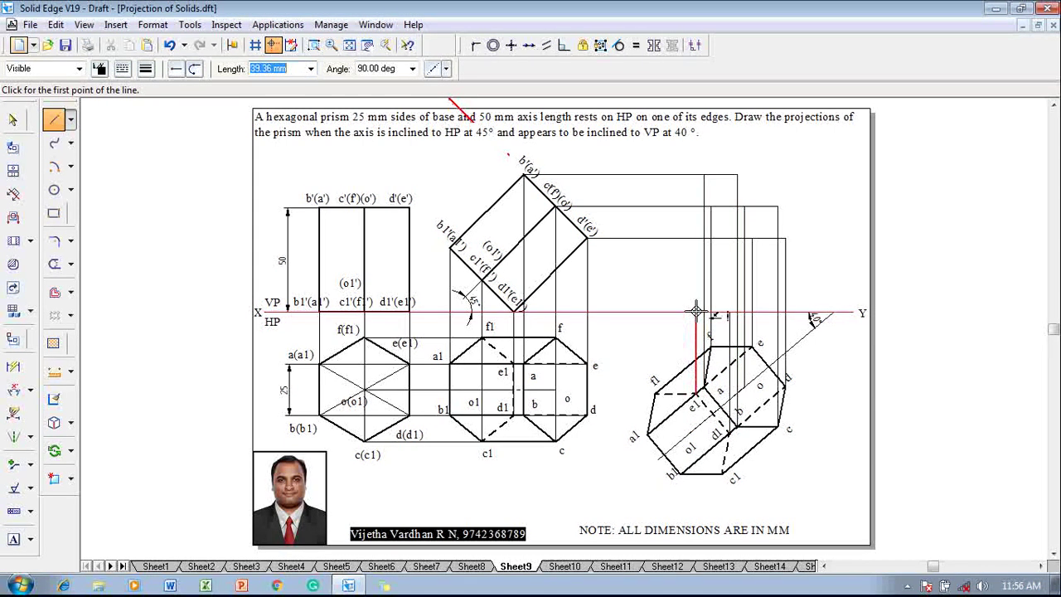
- Draw vertical projectors from c1, f1 and o1 of the rotated top view up to a horizontal line from c1'(f1')
{"action": "left_click", "coordinate": [723, 473]}
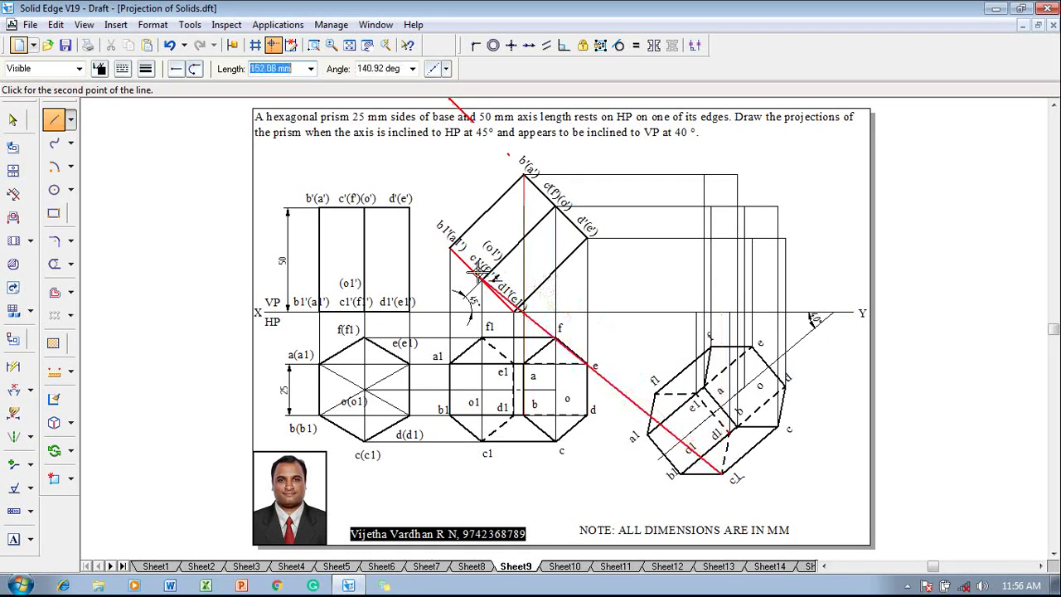
{"action": "left_click", "coordinate": [722, 280]}
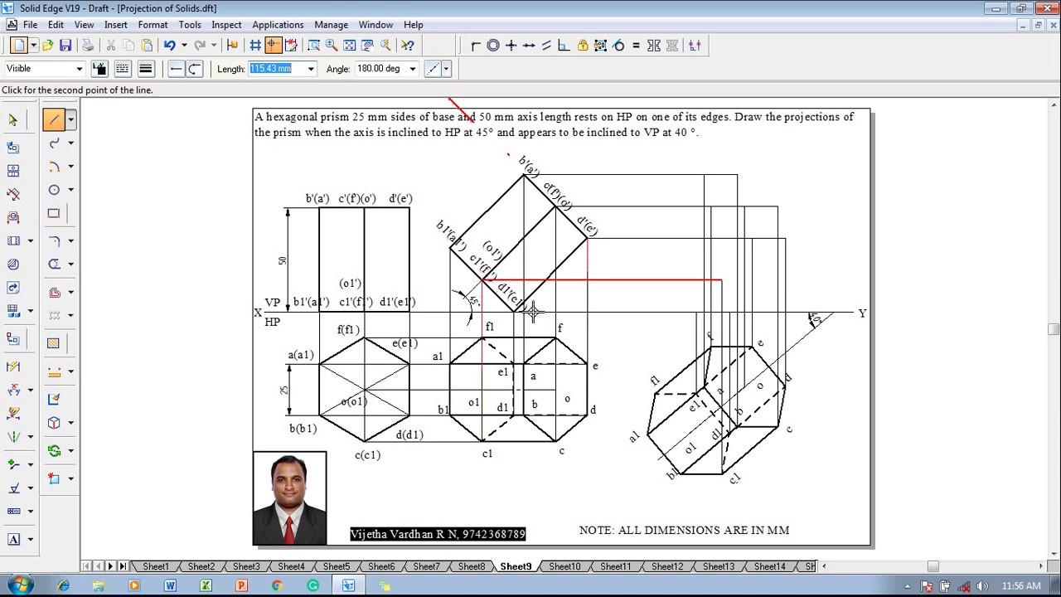
{"action": "left_click", "coordinate": [482, 281]}
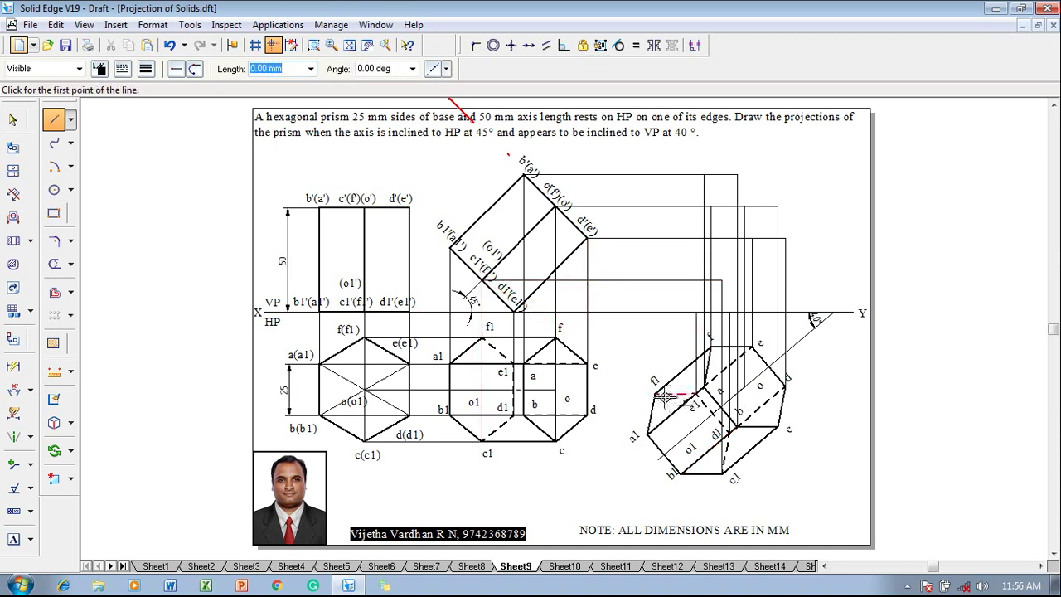
{"action": "left_click", "coordinate": [655, 393]}
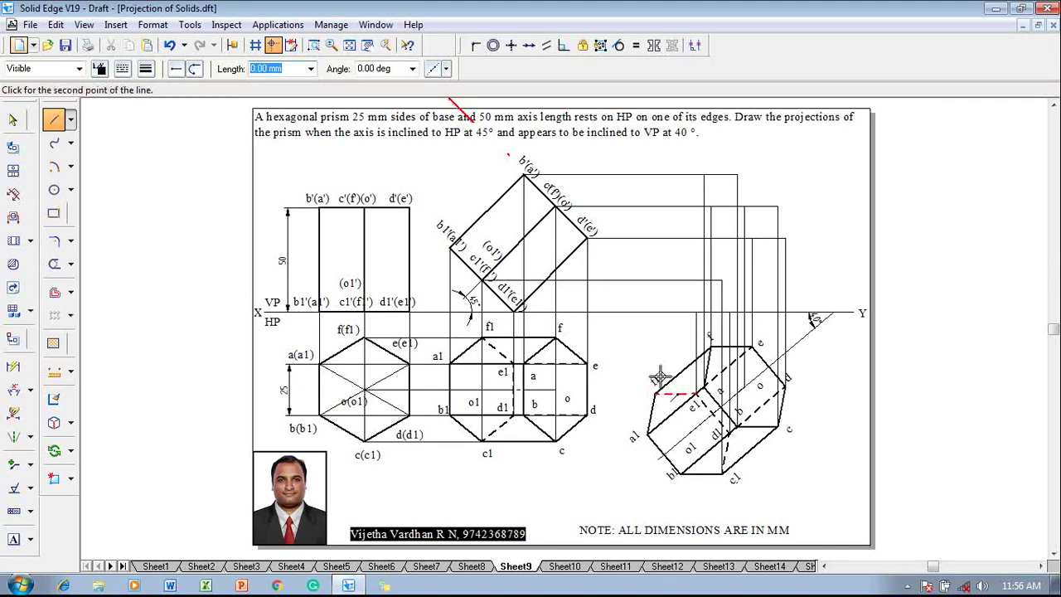
{"action": "left_click", "coordinate": [655, 282]}
{"action": "right_click", "coordinate": [666, 297]}
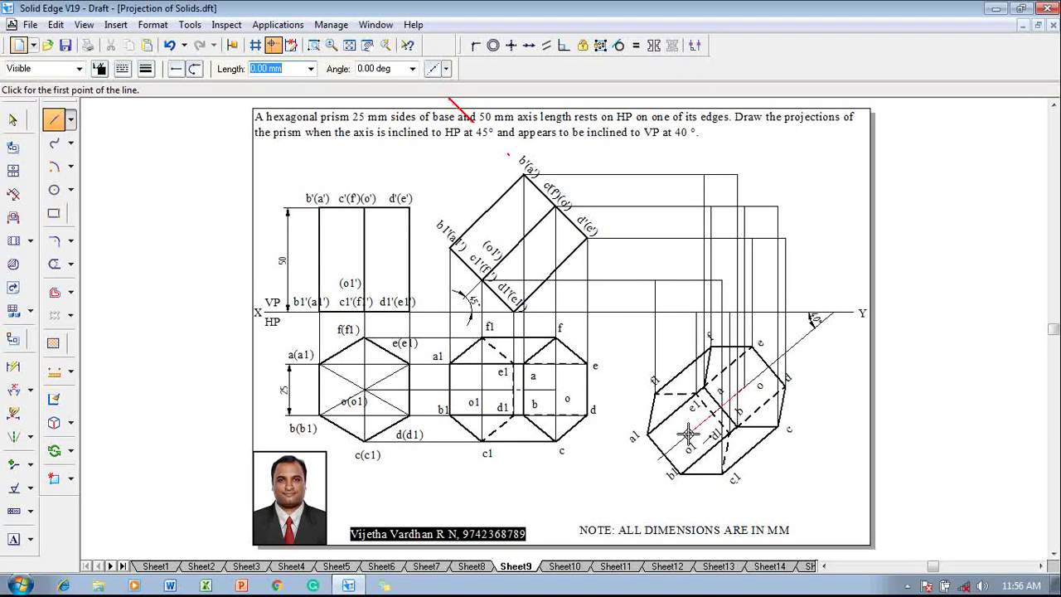
{"action": "left_click", "coordinate": [689, 433]}
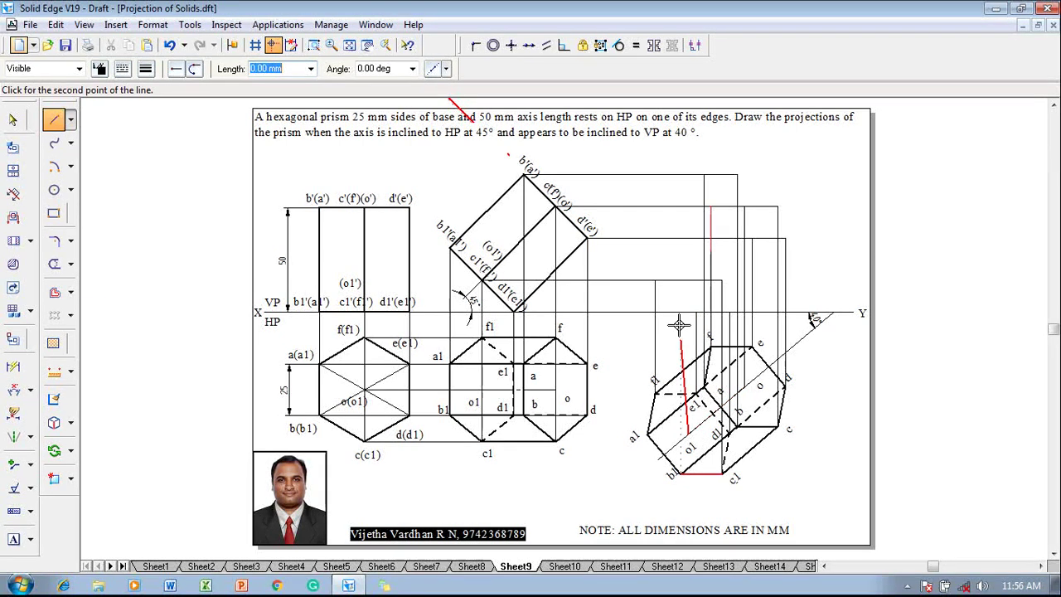
{"action": "left_click", "coordinate": [689, 280]}
{"action": "right_click", "coordinate": [765, 305]}
- Draw vertical projectors from b1 and a1 of the rotated top view up to a horizontal line from b1'(a1')
{"action": "left_click", "coordinate": [681, 473]}
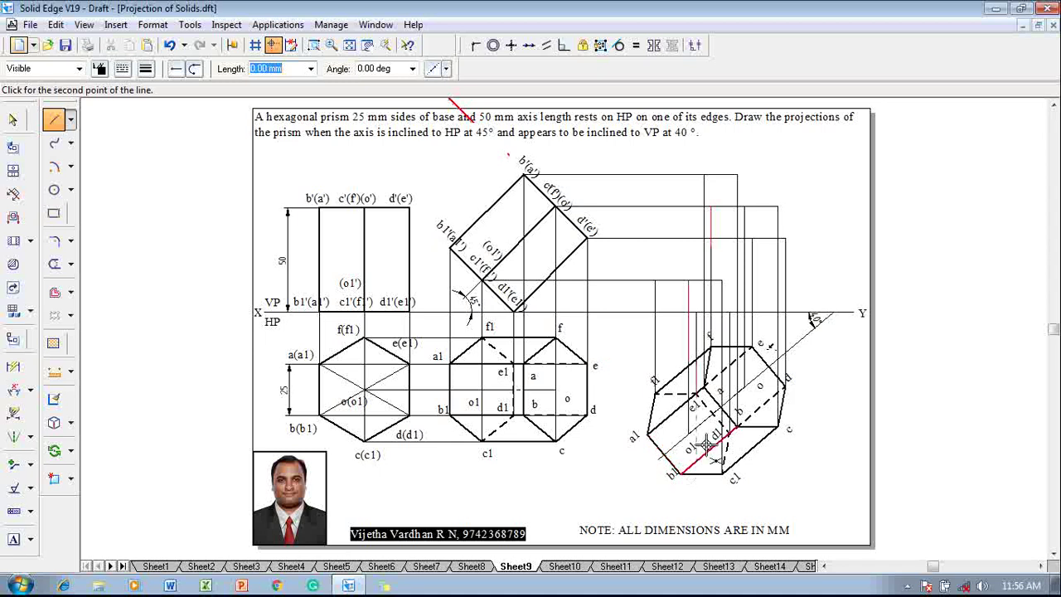
{"action": "left_click", "coordinate": [683, 251]}
{"action": "right_click", "coordinate": [625, 403]}
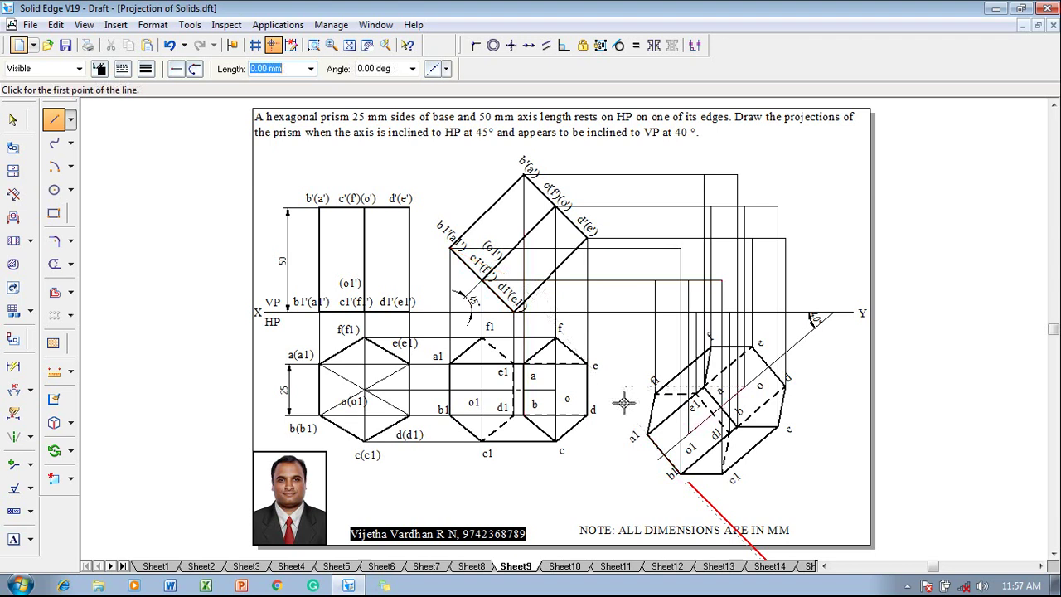
{"action": "left_click", "coordinate": [648, 432]}
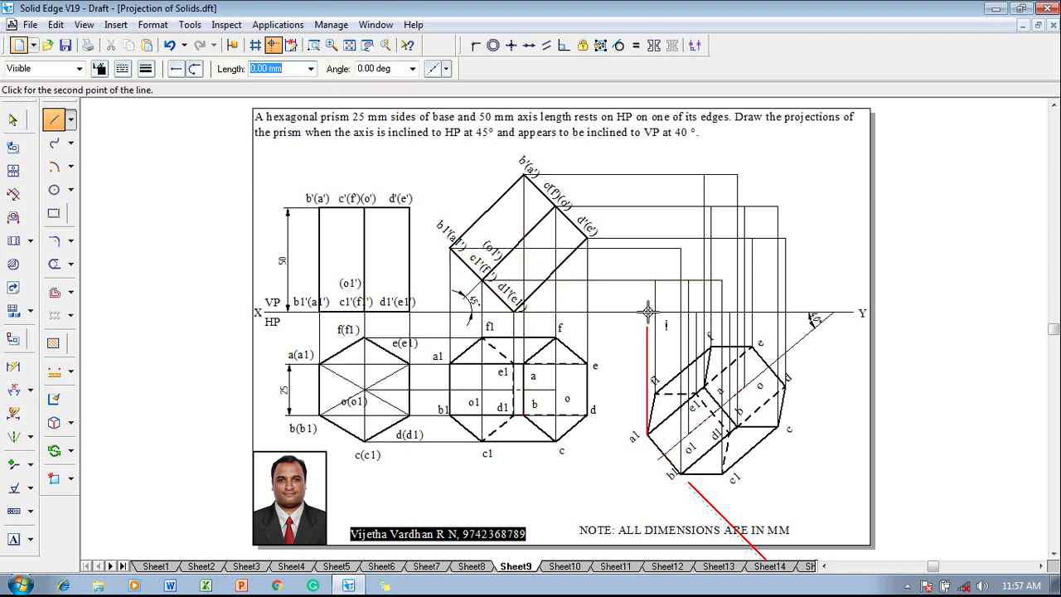
{"action": "left_click", "coordinate": [648, 250]}
{"action": "key", "text": "Escape"}
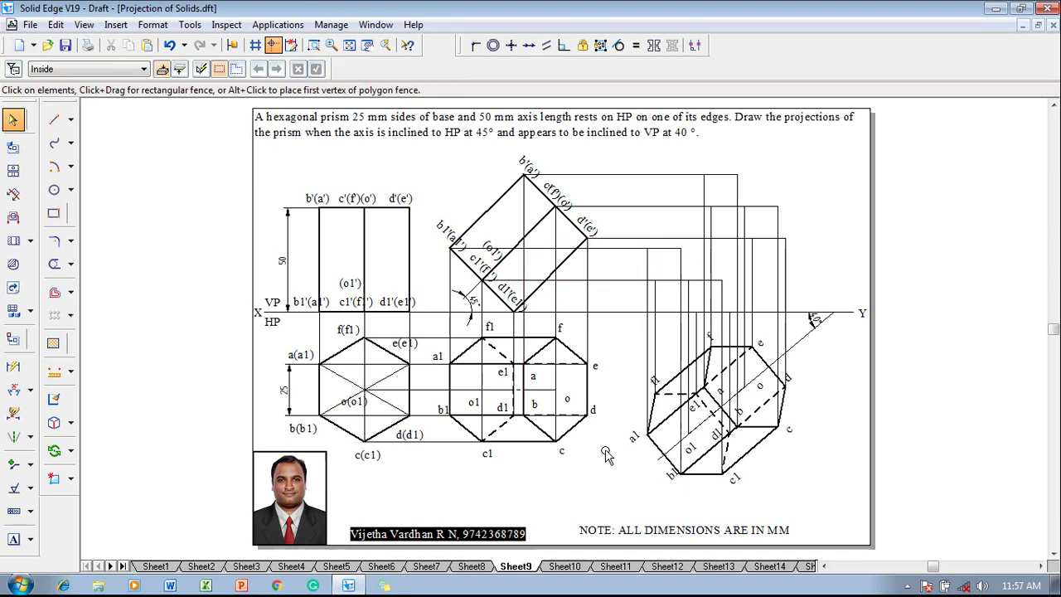
{"action": "left_click", "coordinate": [745, 306]}
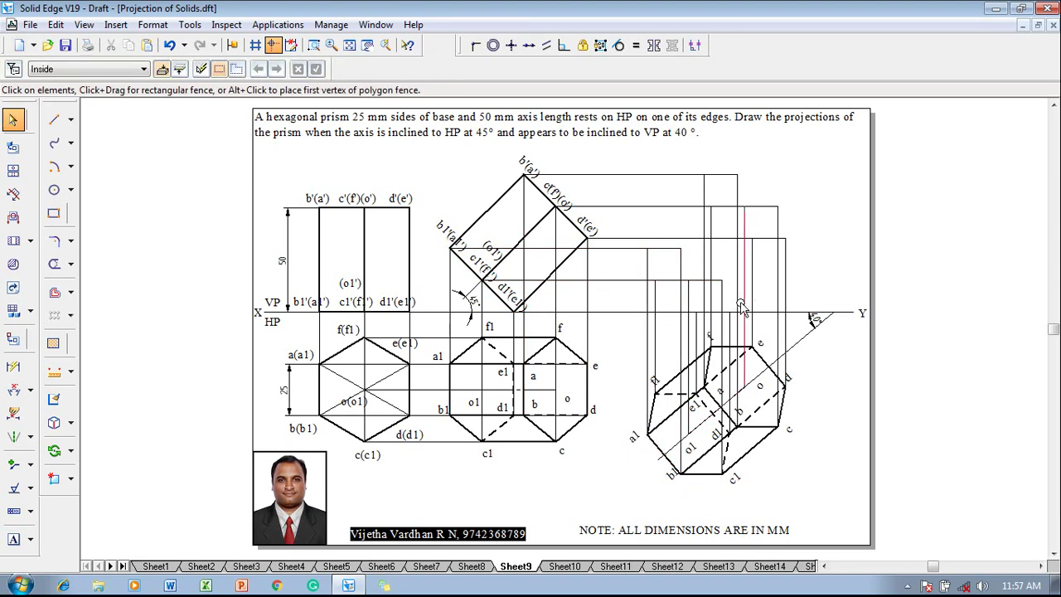
{"action": "left_click", "coordinate": [800, 290]}
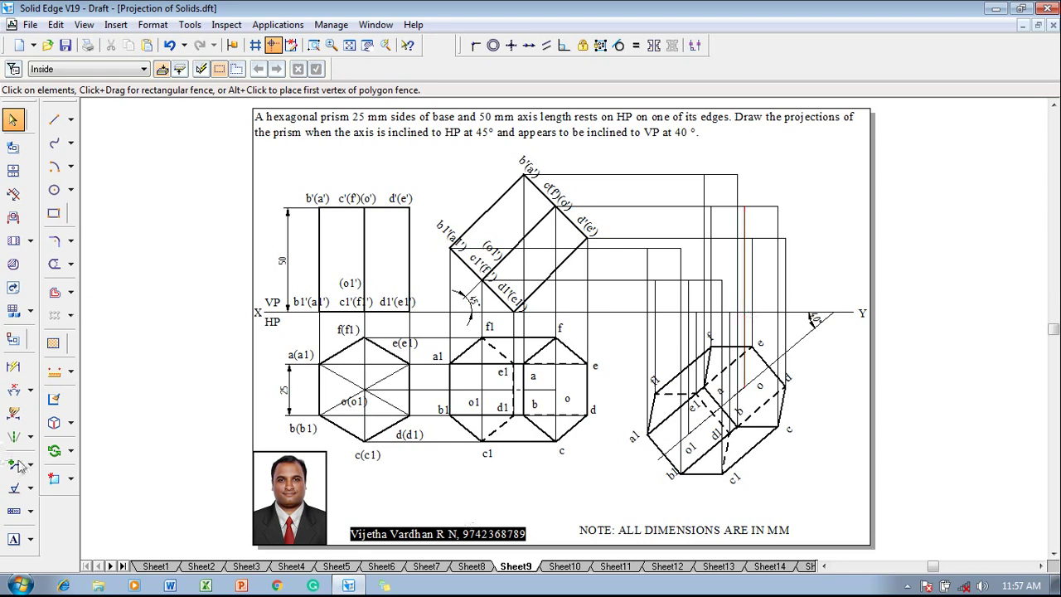
- Label the two projected points on the horizontal line from b1'(a1') as a1' and b1', using 4.00 mm text
{"action": "left_click", "coordinate": [19, 542]}
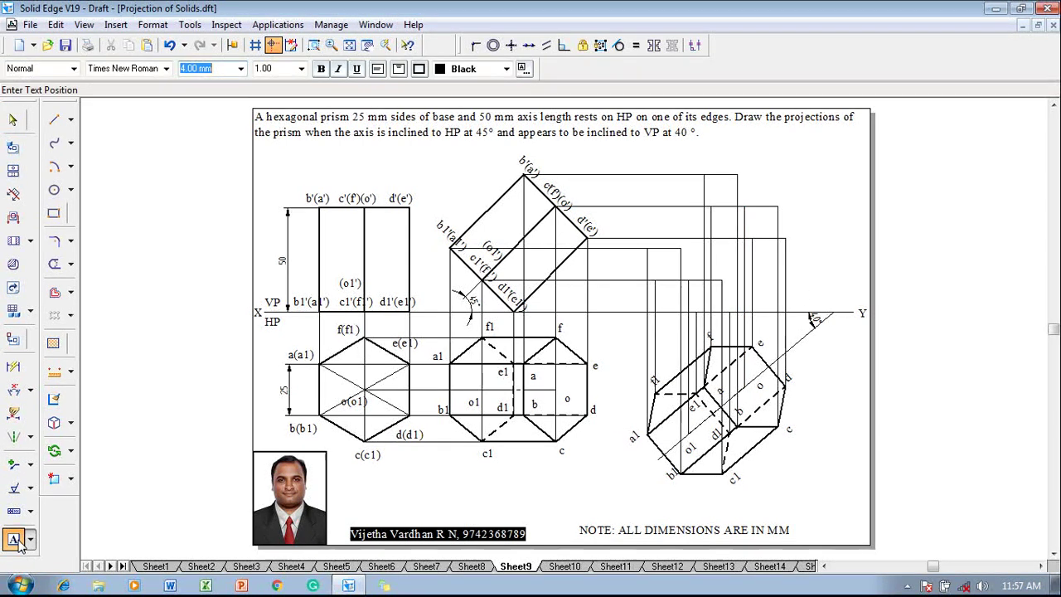
{"action": "left_click", "coordinate": [641, 229]}
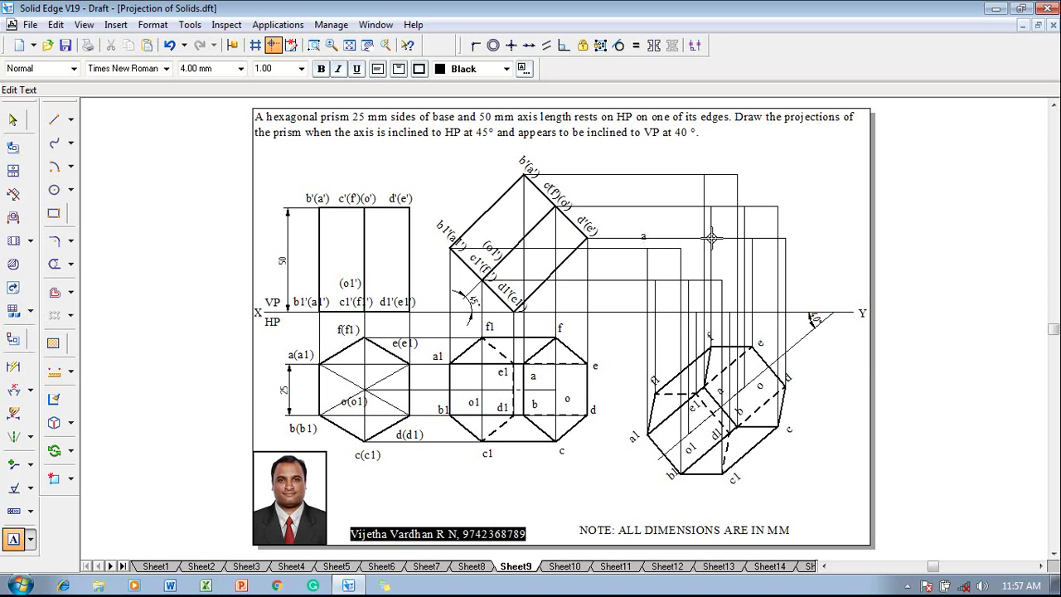
{"action": "type", "text": "a1'"}
{"action": "left_click", "coordinate": [678, 235]}
{"action": "type", "text": "b1'"}
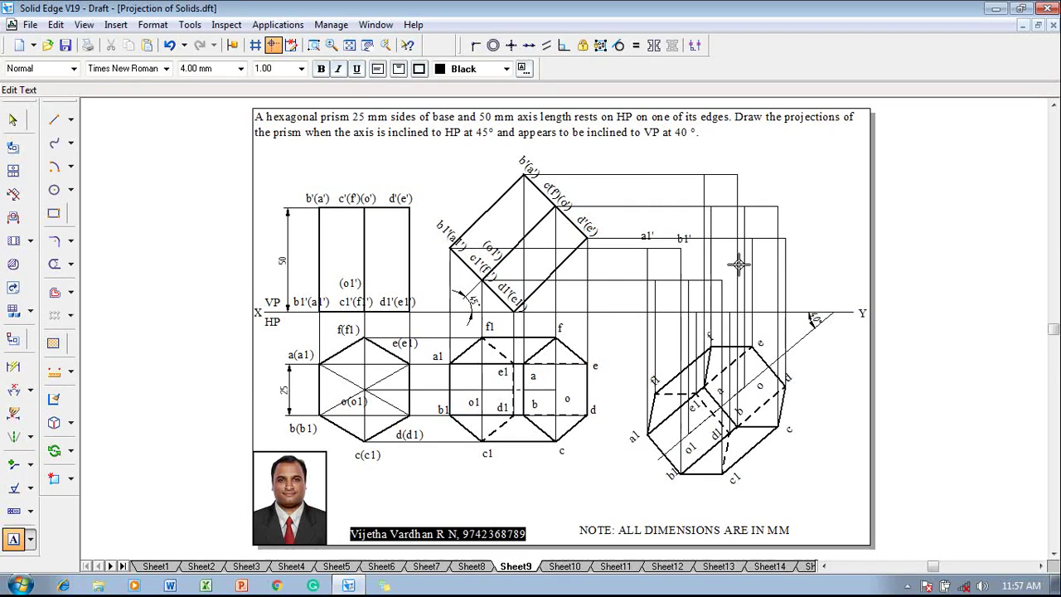
- Label the lower projected points of the final front view as c1', d1', e1', f1 and o1'
{"action": "left_click", "coordinate": [730, 274]}
{"action": "type", "text": "c"}
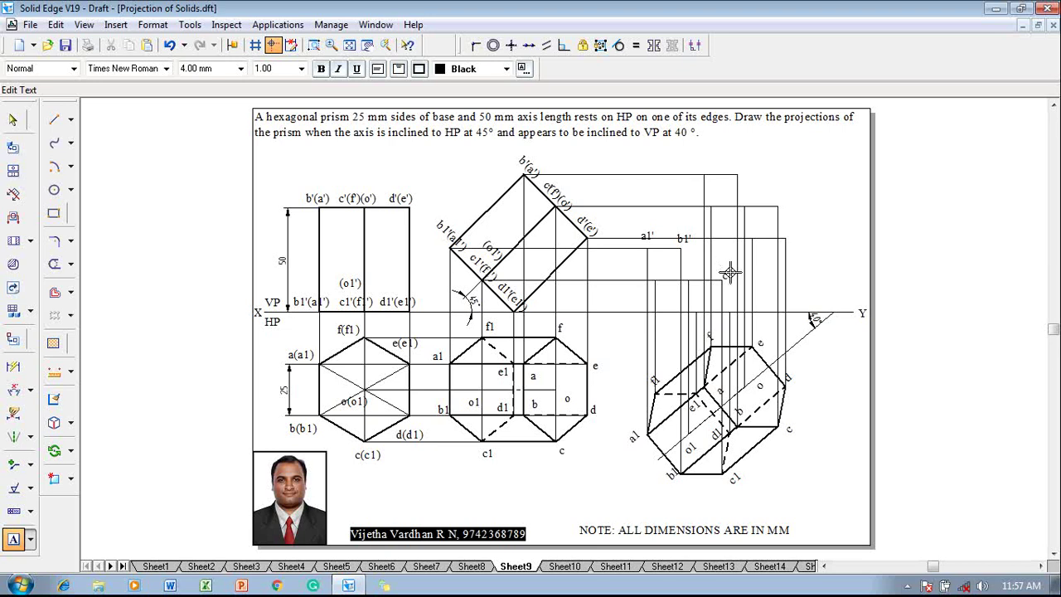
{"action": "type", "text": "1'"}
{"action": "type", "text": "'"}
{"action": "left_click", "coordinate": [636, 267]}
{"action": "type", "text": "f1"}
{"action": "left_click", "coordinate": [686, 264]}
{"action": "type", "text": "o1"}
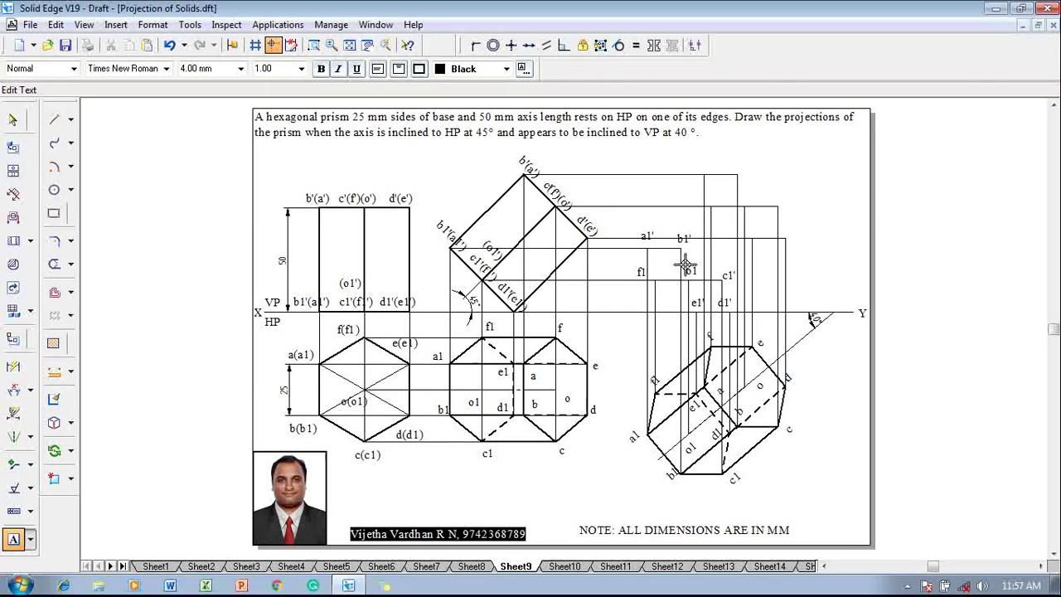
{"action": "type", "text": "'"}
{"action": "left_click", "coordinate": [698, 161]}
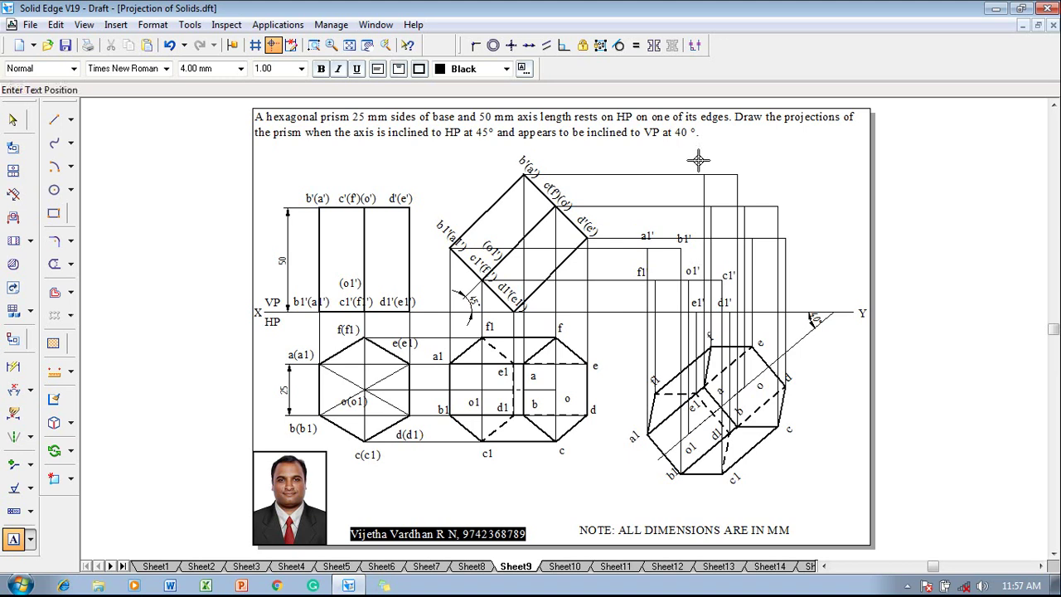
- Label the upper projected points of the final front view as a', b' and c'
{"action": "left_click", "coordinate": [698, 161]}
{"action": "type", "text": "a"}
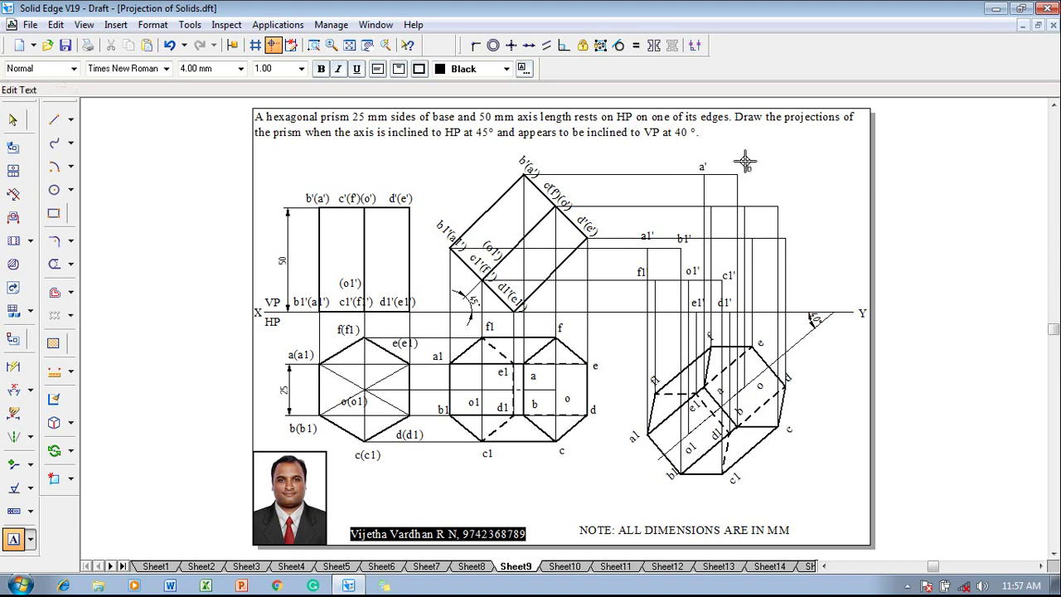
{"action": "type", "text": "b'"}
{"action": "left_click", "coordinate": [777, 191]}
{"action": "type", "text": "c'"}
- Label the remaining projected points of the final front view as d;, e', f' and o'
{"action": "left_click", "coordinate": [790, 233]}
{"action": "left_click", "coordinate": [751, 224]}
{"action": "type", "text": "e'"}
{"action": "left_click", "coordinate": [706, 190]}
{"action": "left_click", "coordinate": [707, 190]}
{"action": "type", "text": "f'"}
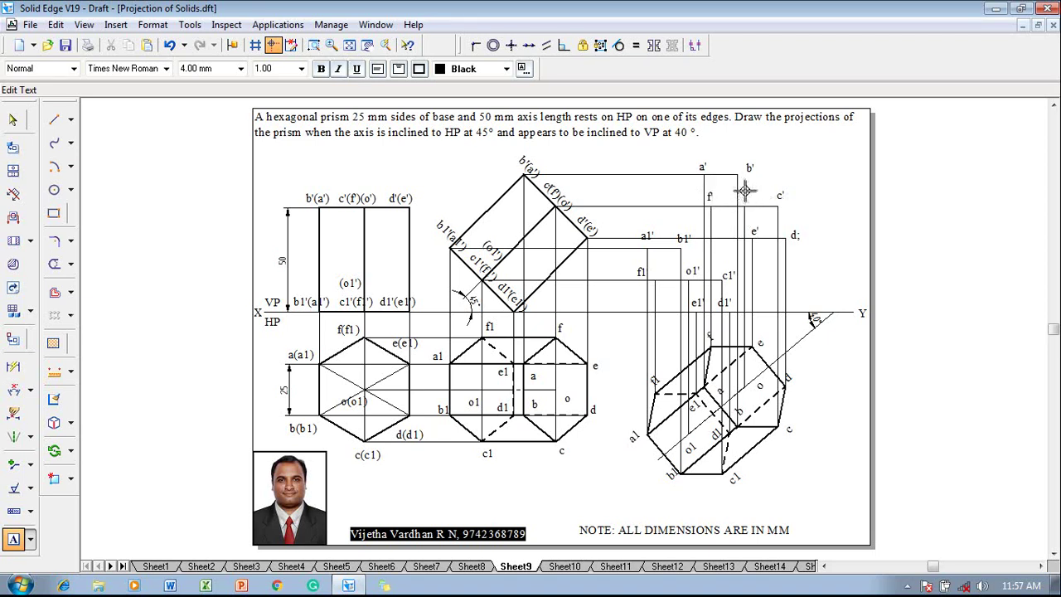
{"action": "left_click", "coordinate": [743, 191]}
{"action": "left_click", "coordinate": [743, 190]}
{"action": "key", "text": "Escape"}
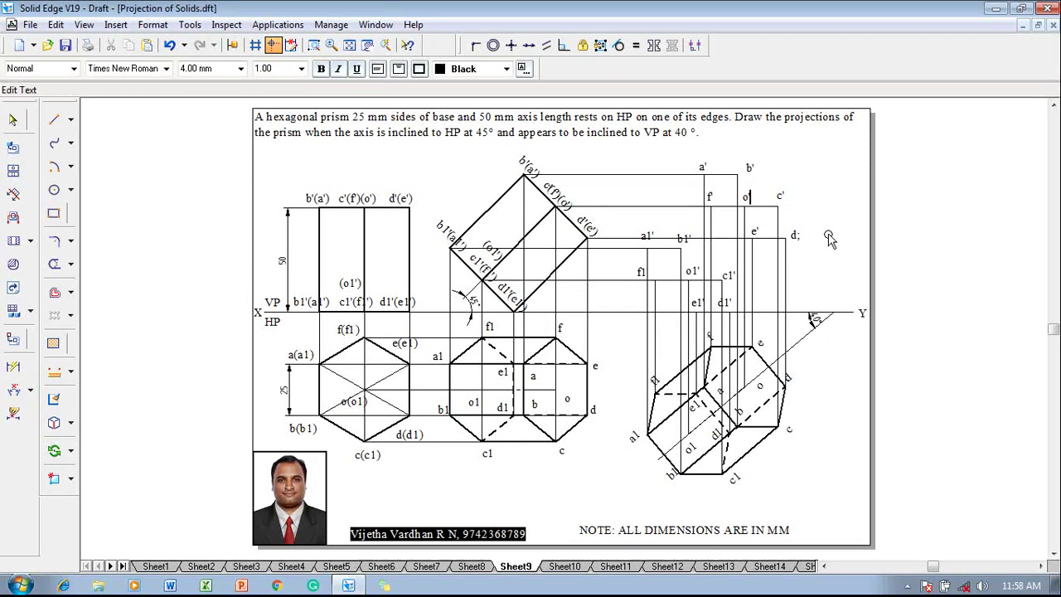
- Draw connected continuous lines of 0.50 mm width from a1' through a', b' and c' to d' in the final front view
{"action": "left_click", "coordinate": [53, 119]}
{"action": "left_click", "coordinate": [146, 68]}
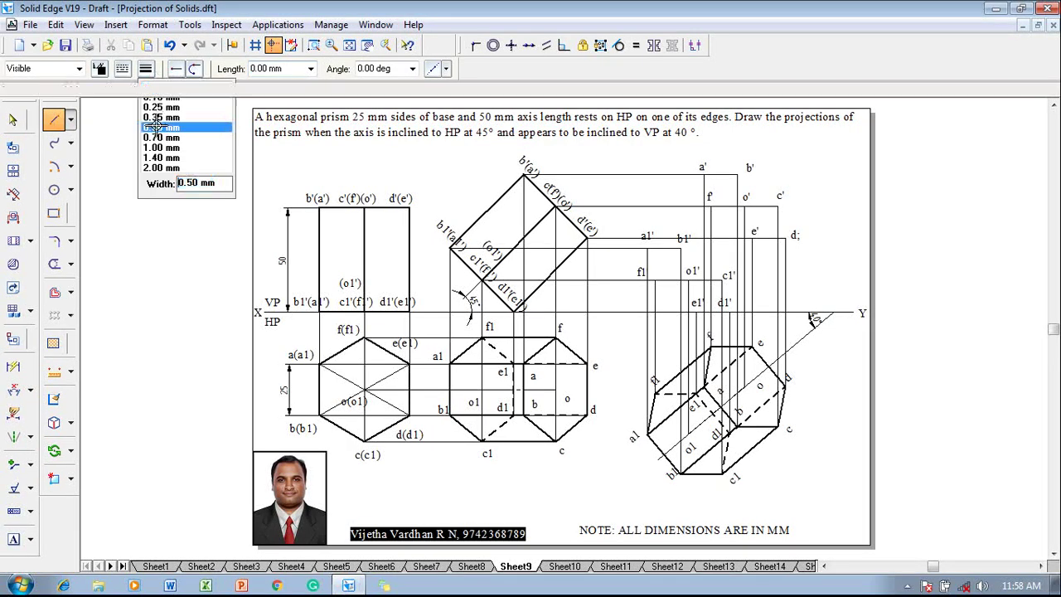
{"action": "left_click", "coordinate": [161, 127]}
{"action": "left_click", "coordinate": [122, 69]}
{"action": "left_click", "coordinate": [137, 91]}
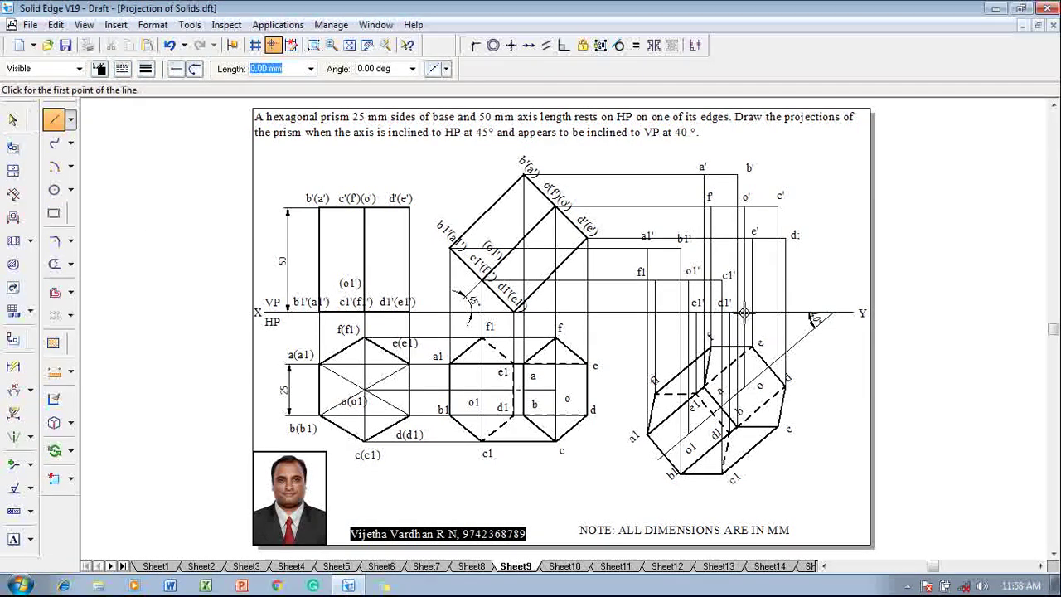
{"action": "left_click", "coordinate": [646, 246]}
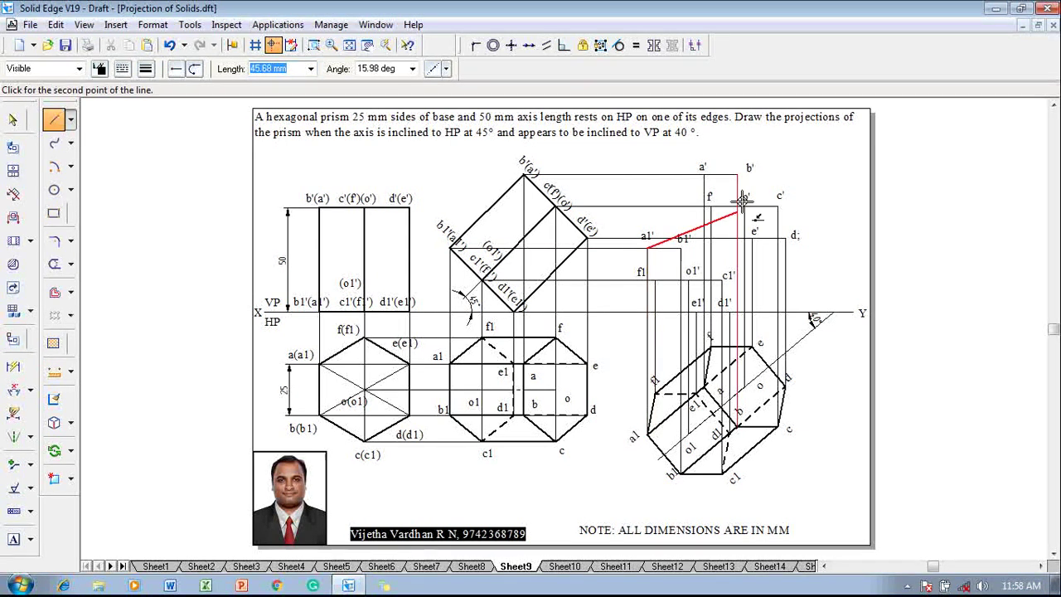
{"action": "left_click", "coordinate": [703, 174]}
{"action": "left_click", "coordinate": [738, 175]}
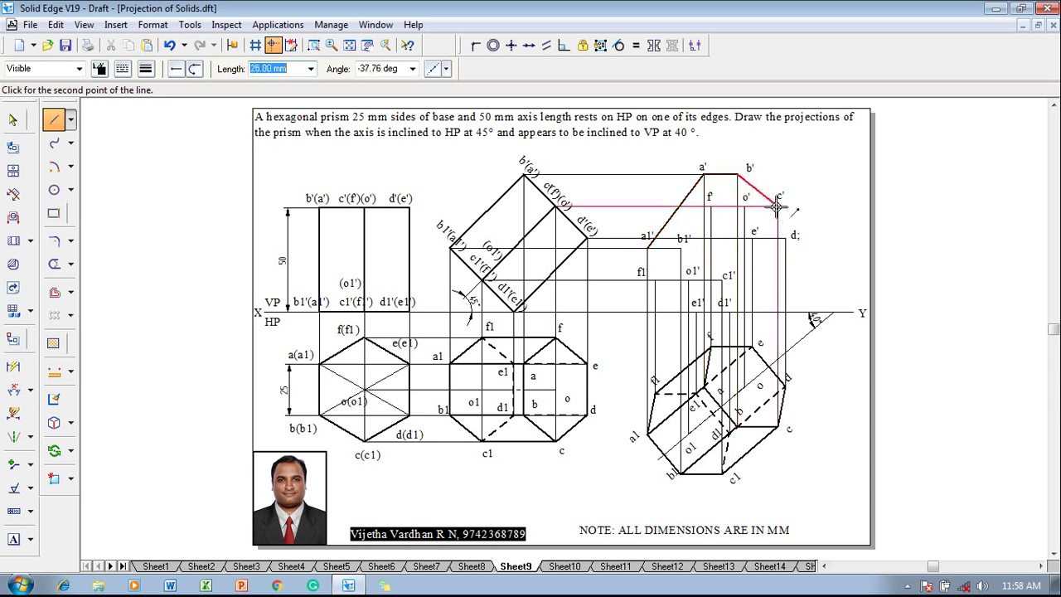
{"action": "left_click", "coordinate": [779, 206]}
{"action": "left_click", "coordinate": [785, 238]}
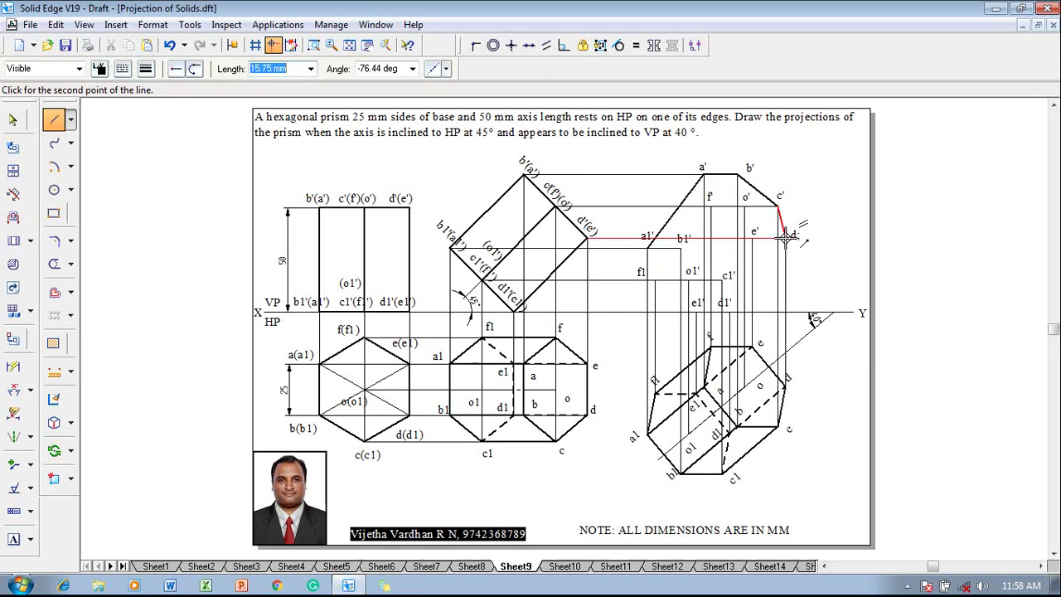
- Continue the outer outline from d' through d1', e1' and f1', closing it at a1'
{"action": "left_click", "coordinate": [729, 313]}
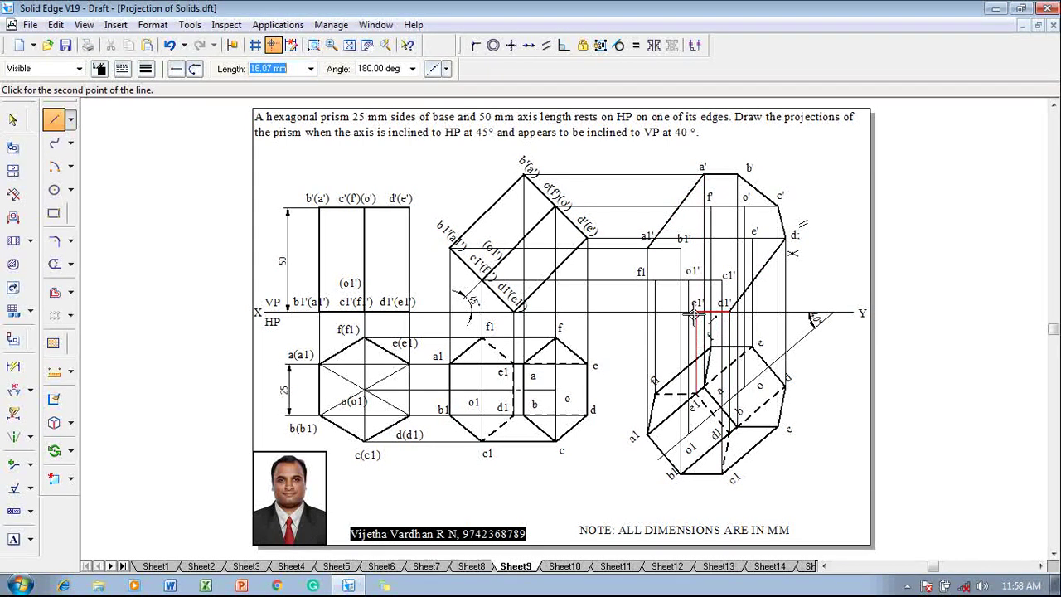
{"action": "left_click", "coordinate": [696, 312]}
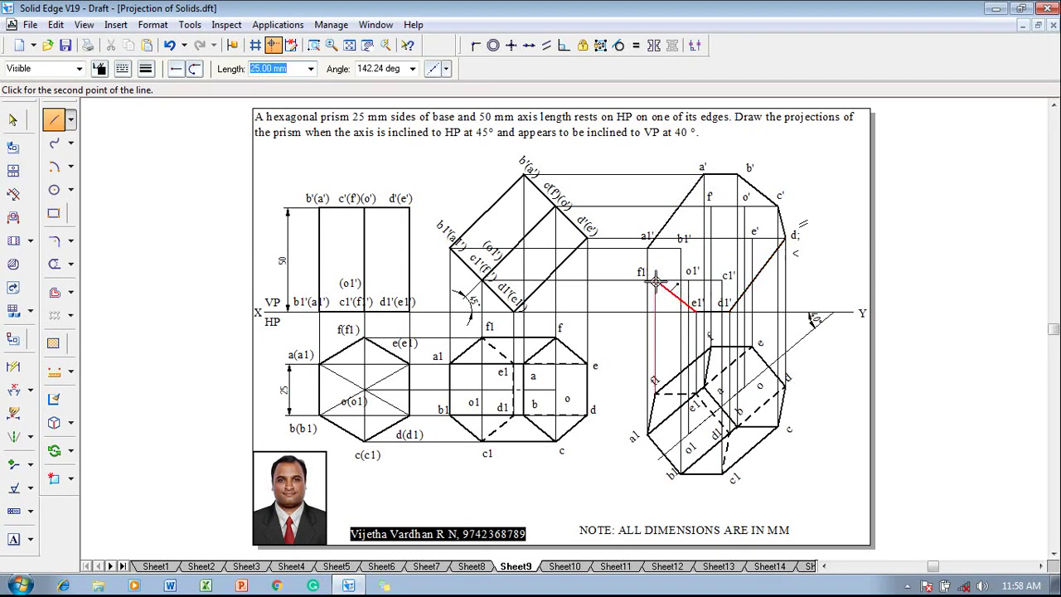
{"action": "left_click", "coordinate": [656, 281]}
{"action": "left_click", "coordinate": [647, 248]}
{"action": "right_click", "coordinate": [647, 248]}
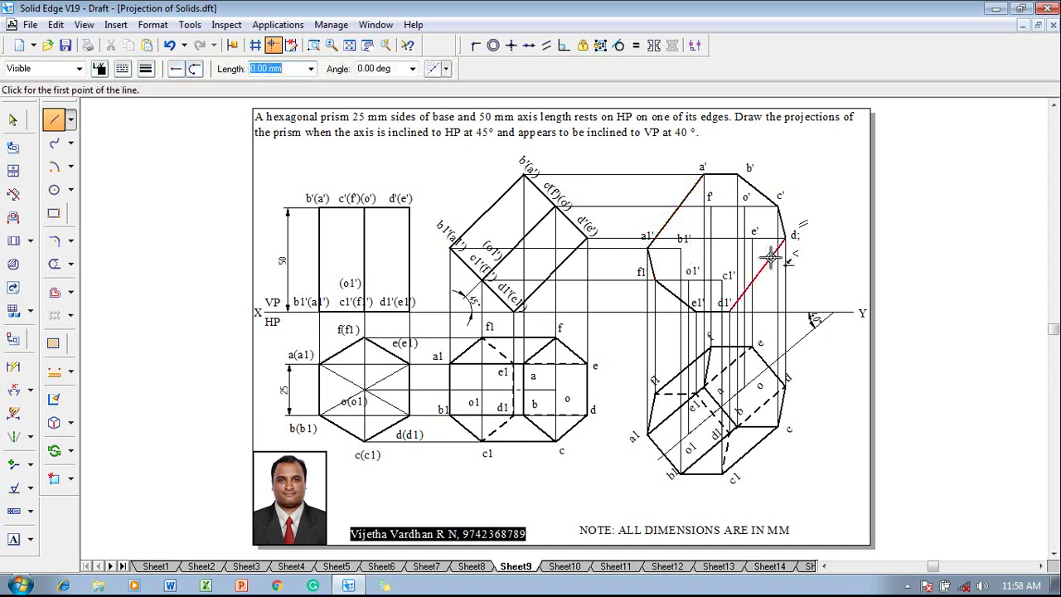
- Correct the mistyped d; label in the final front view to d'
{"action": "key", "text": "Escape"}
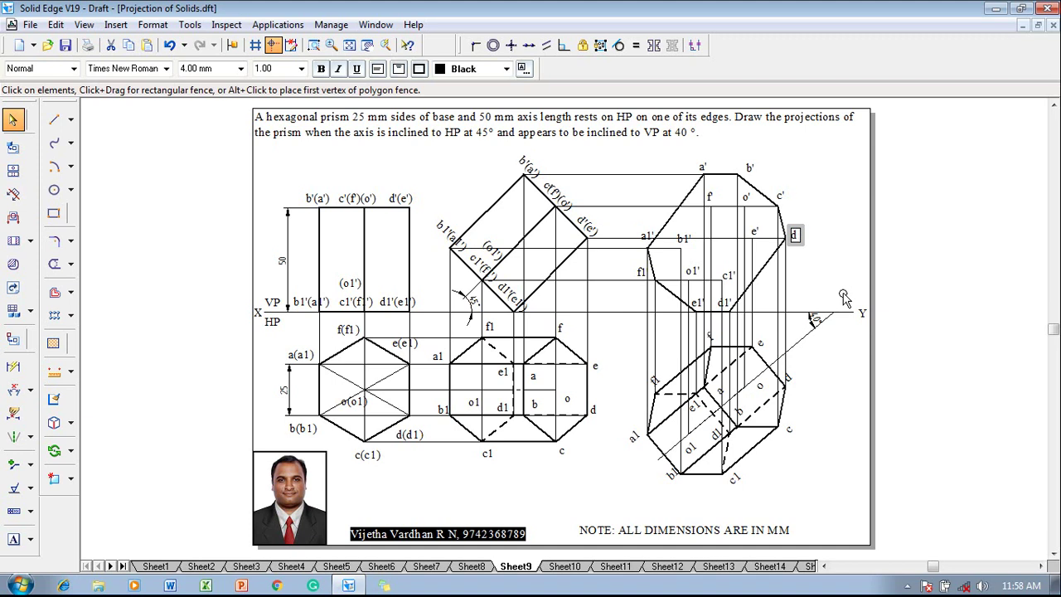
{"action": "left_click", "coordinate": [844, 279]}
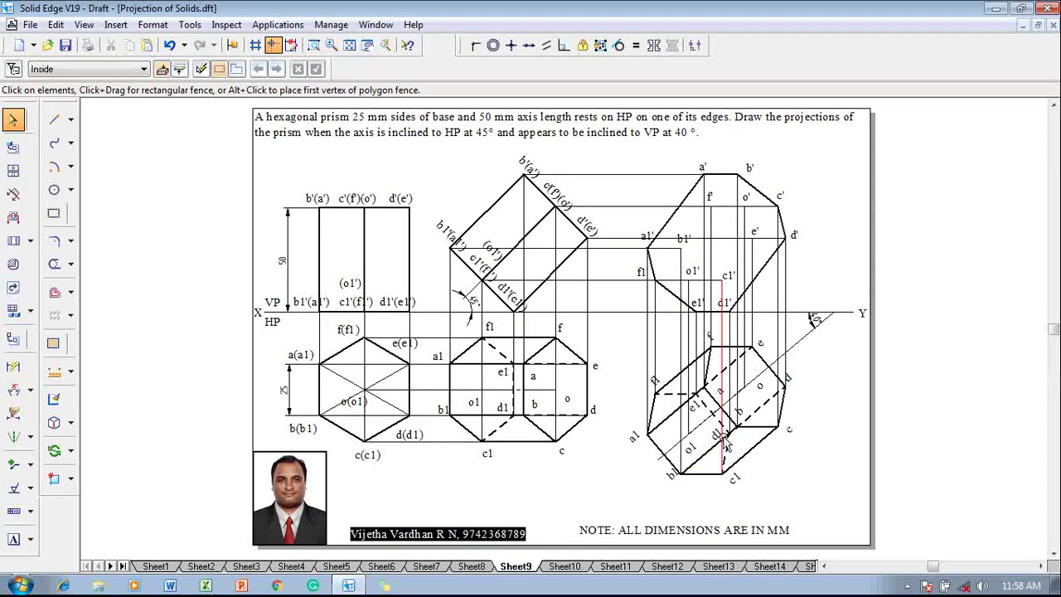
- Draw continuous lines from a1' through b1' and c1' to d1' to complete the lower base of the final front view
{"action": "left_click", "coordinate": [51, 124]}
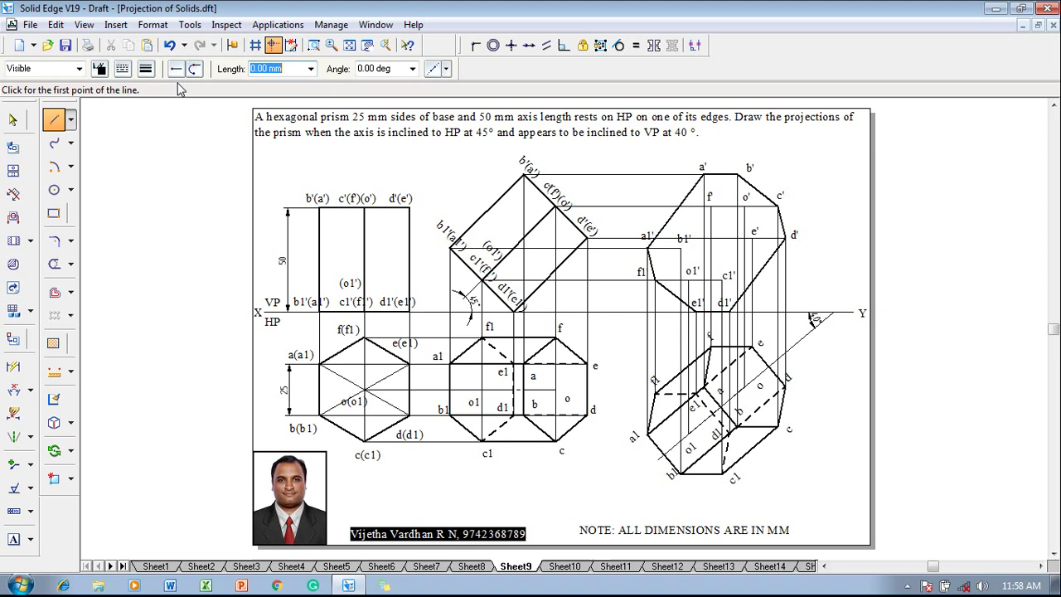
{"action": "left_click", "coordinate": [648, 248]}
{"action": "left_click", "coordinate": [681, 248]}
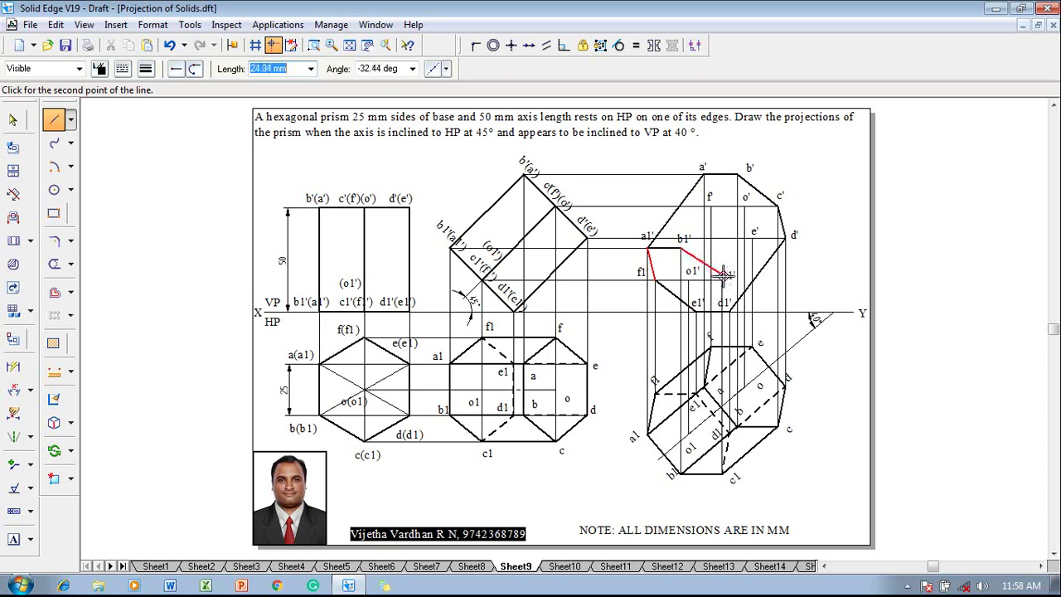
{"action": "left_click", "coordinate": [722, 276]}
{"action": "left_click", "coordinate": [731, 304]}
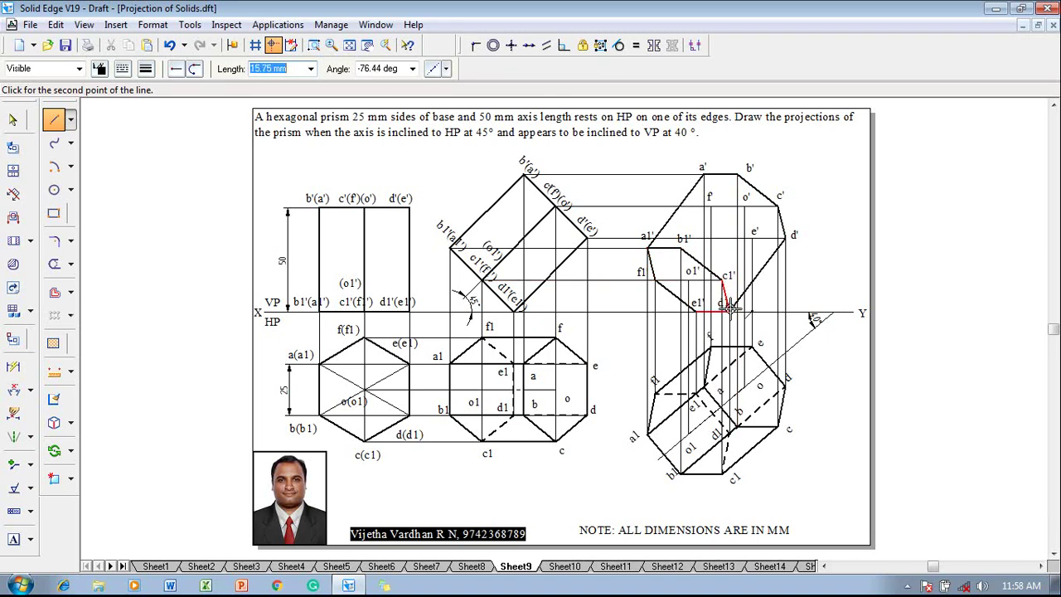
{"action": "right_click", "coordinate": [809, 303]}
{"action": "key", "text": "Escape"}
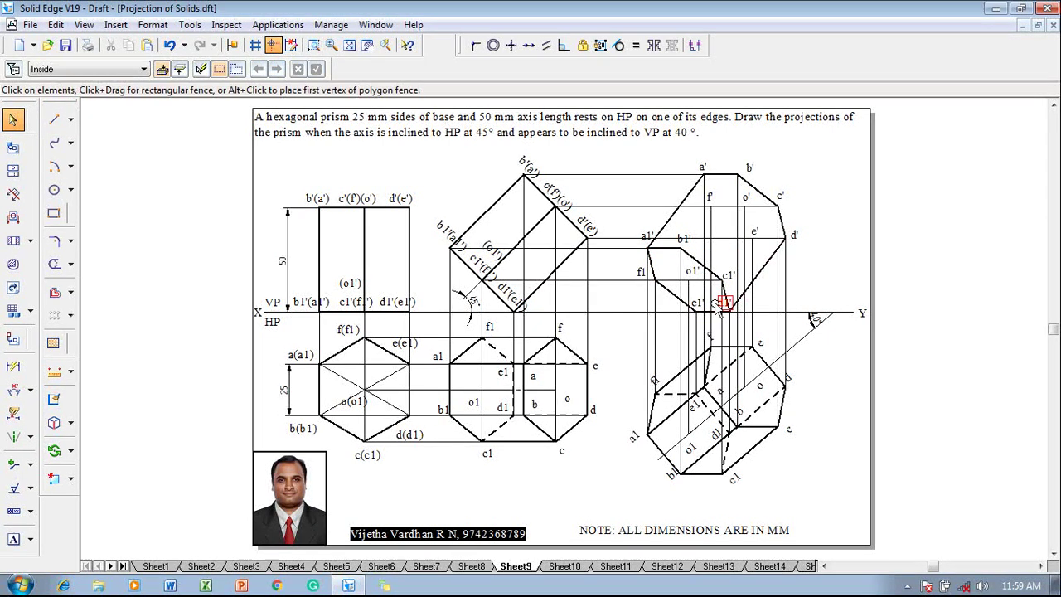
- Move the d1' label to the inner side of its vertex, clear of the c1'-d1' edge
{"action": "left_click_drag", "start_coordinate": [715, 305], "coordinate": [710, 305]}
{"action": "left_click", "coordinate": [834, 292]}
{"action": "left_click", "coordinate": [716, 304]}
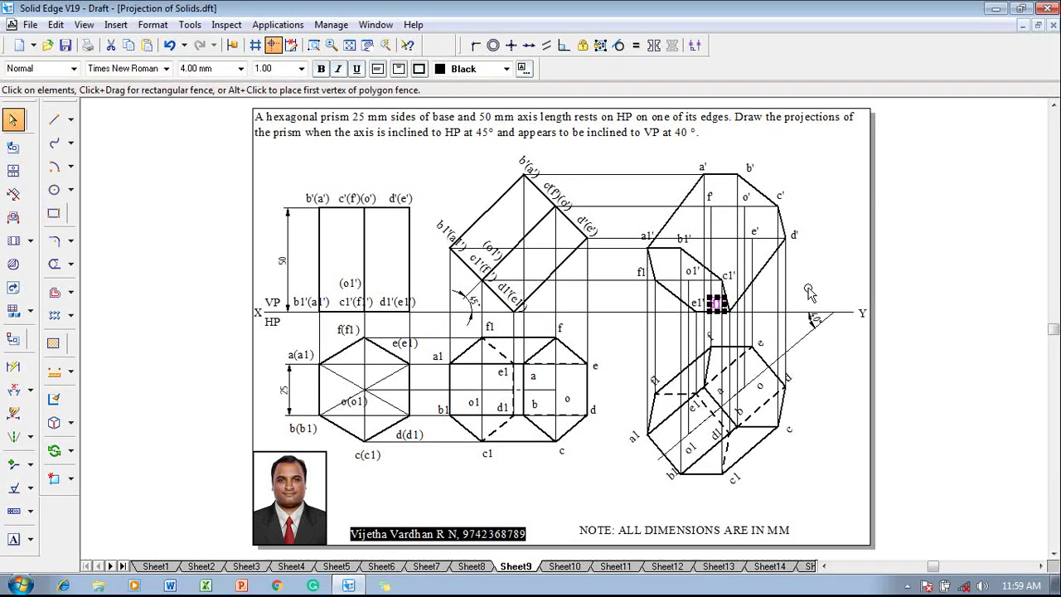
{"action": "left_click", "coordinate": [800, 326]}
- Draw the hidden base edges as dashed lines from a' through f' and e' to d' in the final front view
{"action": "left_click", "coordinate": [54, 121]}
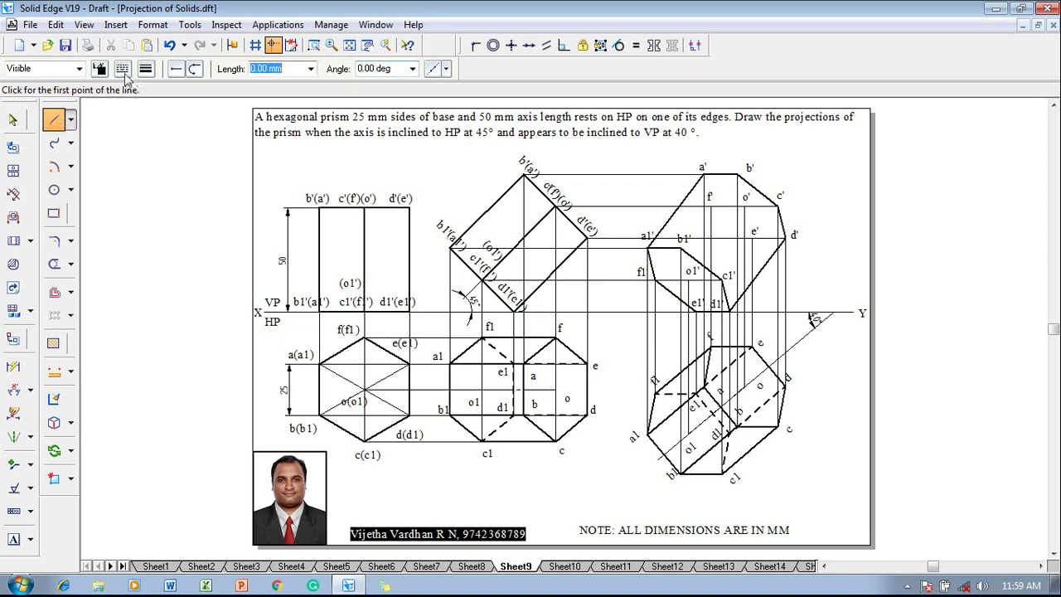
{"action": "left_click", "coordinate": [123, 68]}
{"action": "left_click", "coordinate": [129, 105]}
{"action": "left_click", "coordinate": [123, 69]}
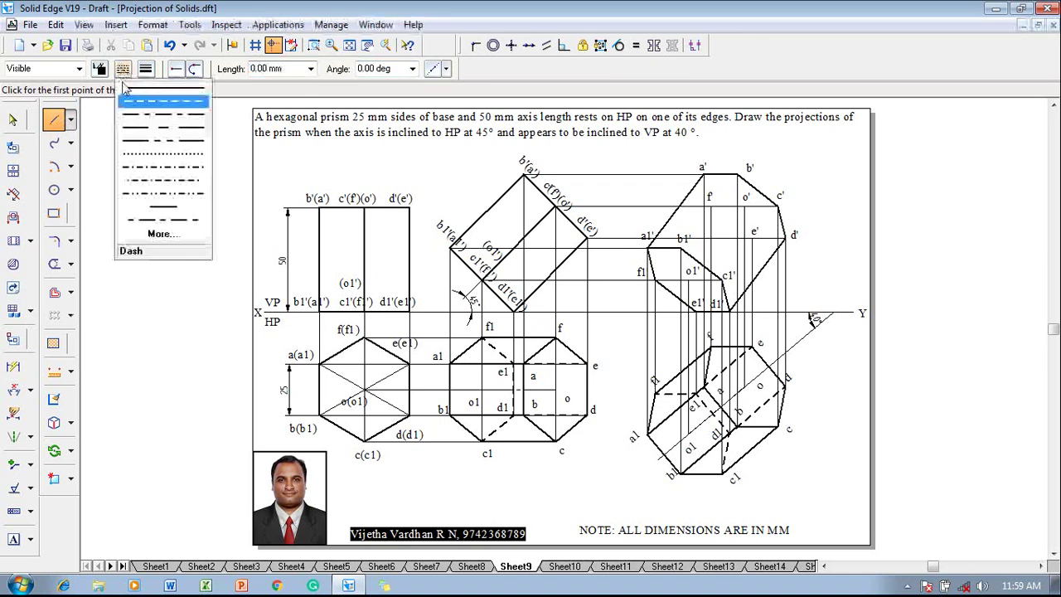
{"action": "left_click", "coordinate": [819, 252]}
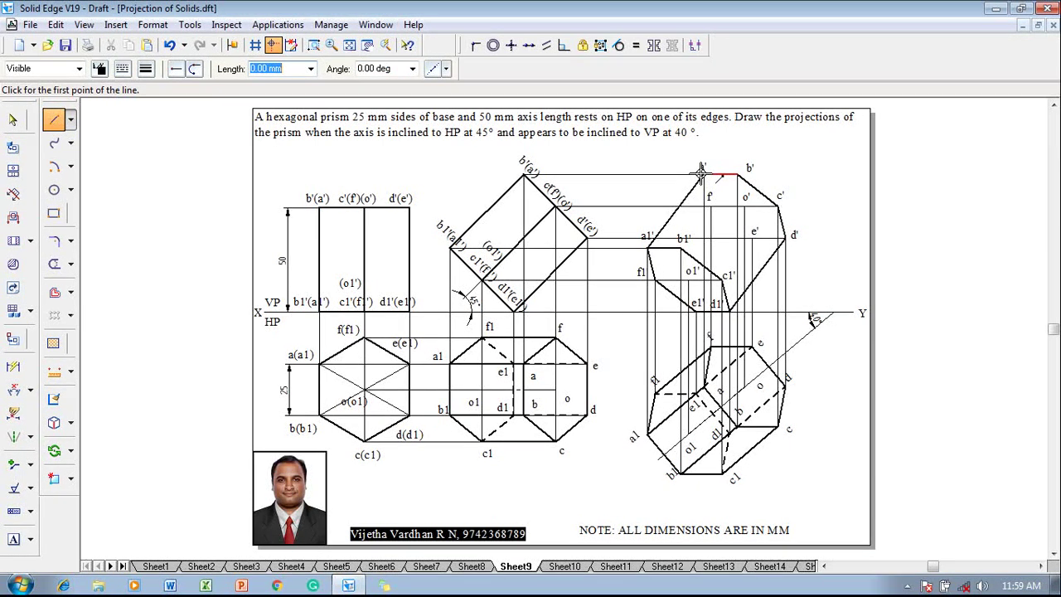
{"action": "left_click", "coordinate": [704, 176]}
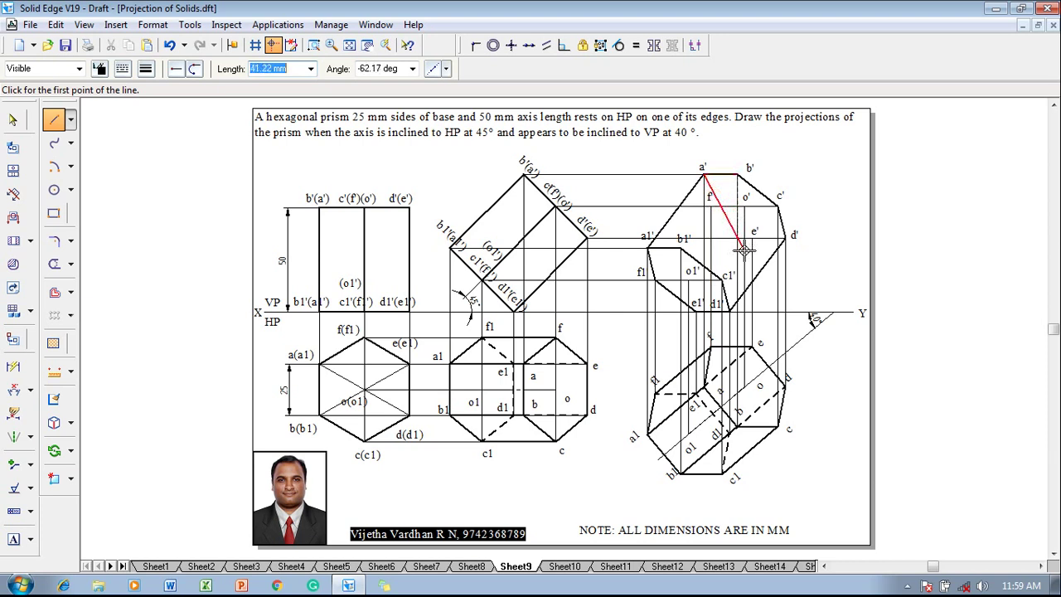
{"action": "left_click", "coordinate": [709, 206]}
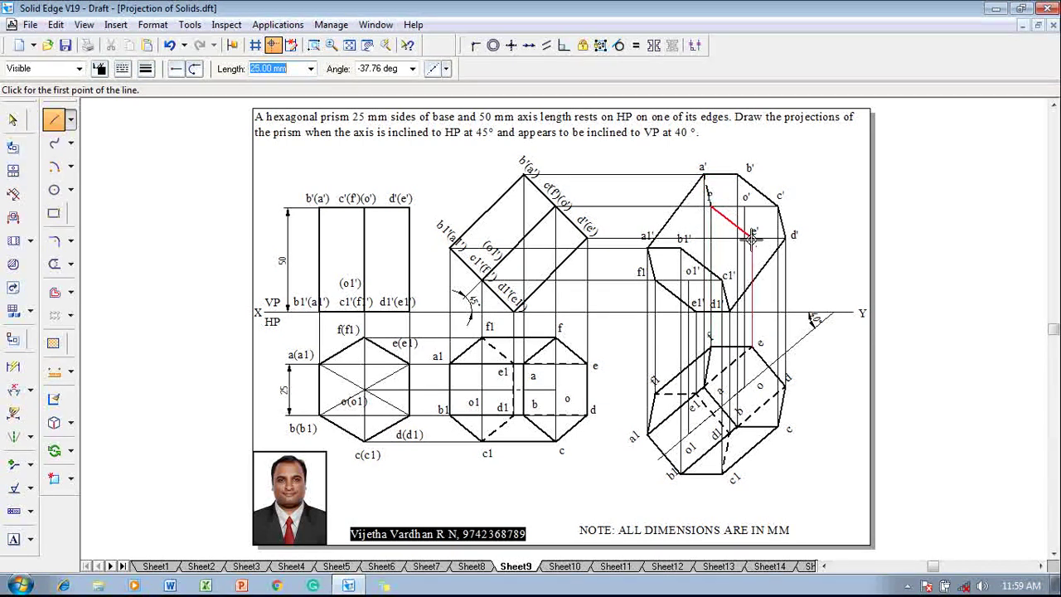
{"action": "left_click", "coordinate": [752, 238]}
{"action": "left_click", "coordinate": [785, 238]}
{"action": "right_click", "coordinate": [786, 238]}
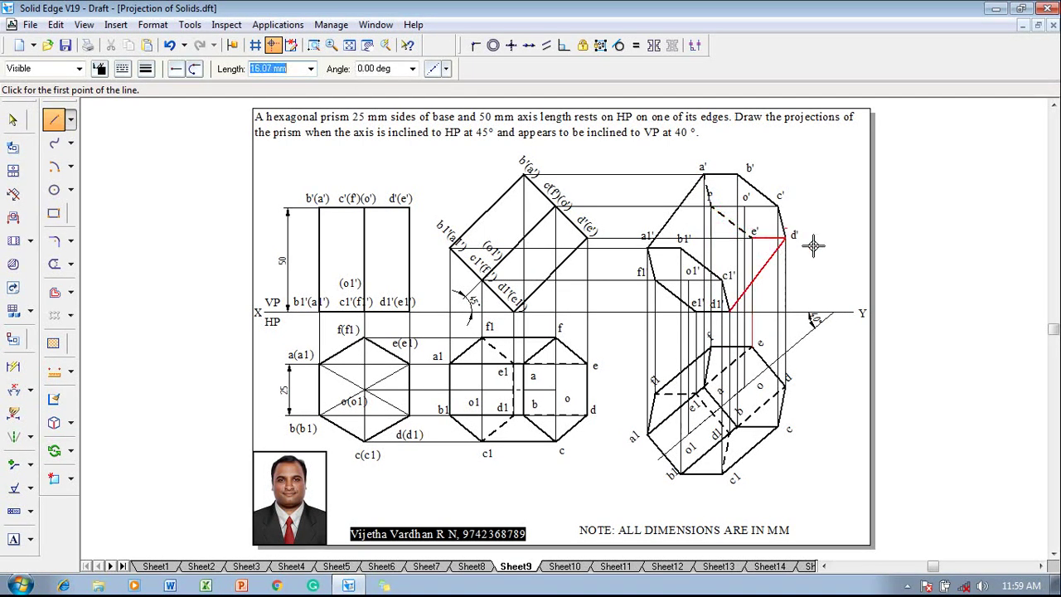
{"action": "key", "text": "Escape"}
- Move the f' label slightly inward from its projector, clear of the dashed a'-f' edge
{"action": "left_click", "coordinate": [711, 192]}
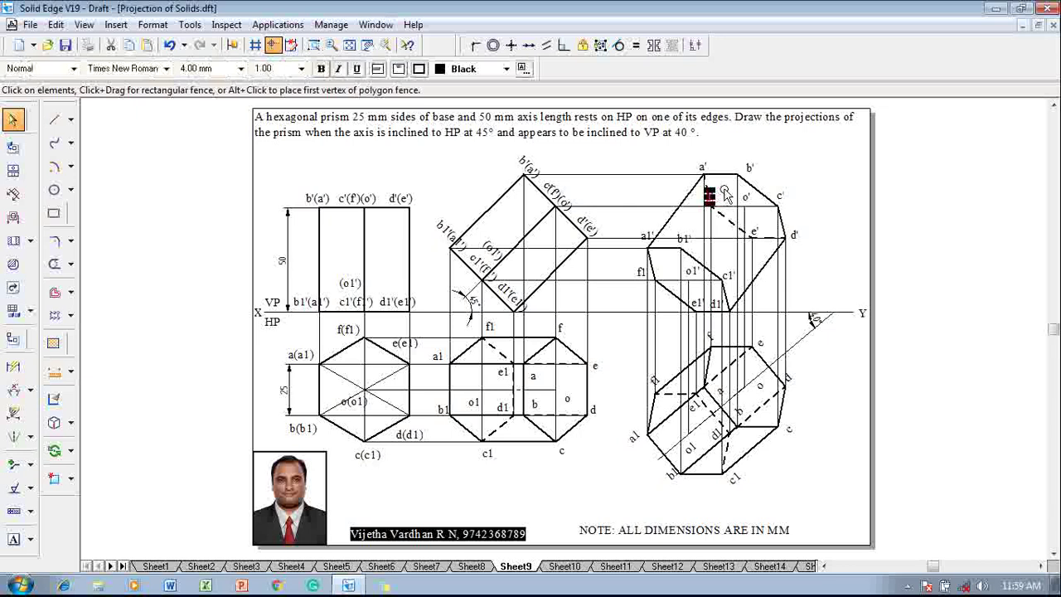
{"action": "left_click_drag", "start_coordinate": [711, 191], "coordinate": [725, 187]}
{"action": "left_click", "coordinate": [814, 199]}
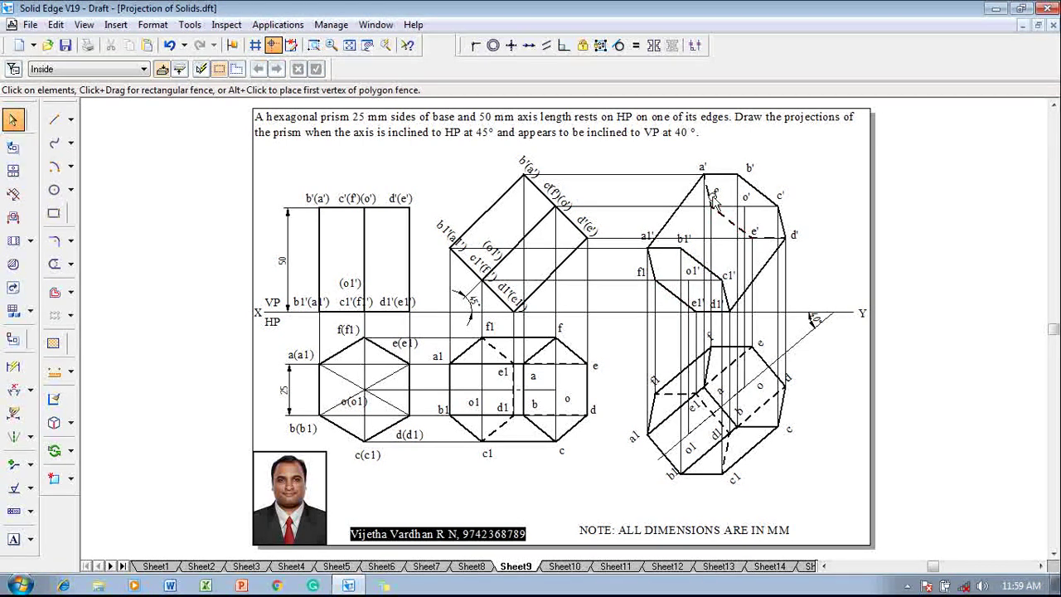
- Draw the visible lateral edges b1'-b' and c1'-c' as continuous lines in the final front view
{"action": "left_click", "coordinate": [54, 119]}
{"action": "left_click", "coordinate": [123, 69]}
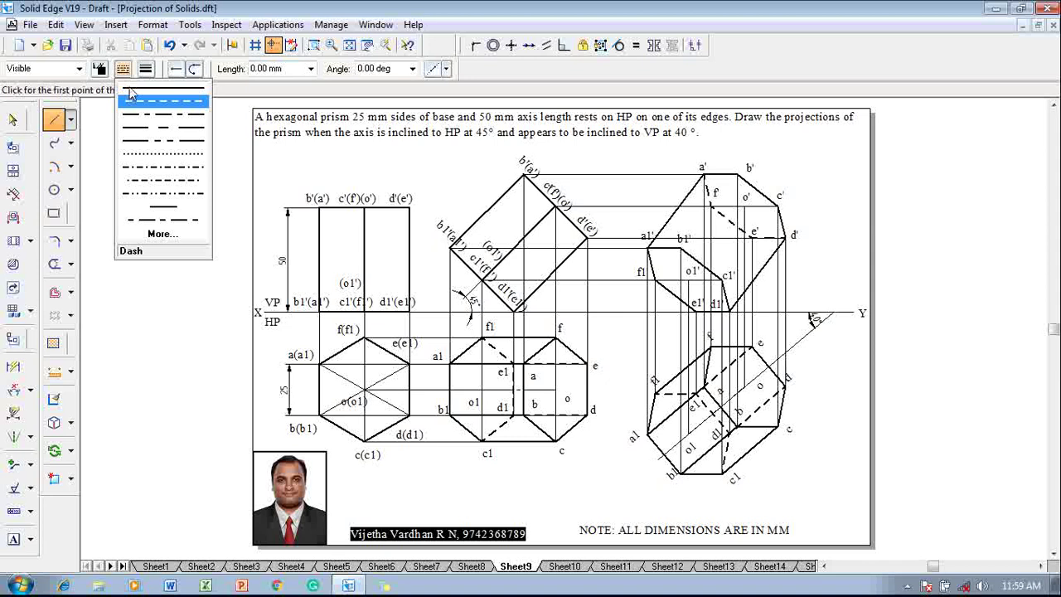
{"action": "left_click", "coordinate": [130, 89]}
{"action": "left_click", "coordinate": [124, 70]}
{"action": "left_click", "coordinate": [137, 88]}
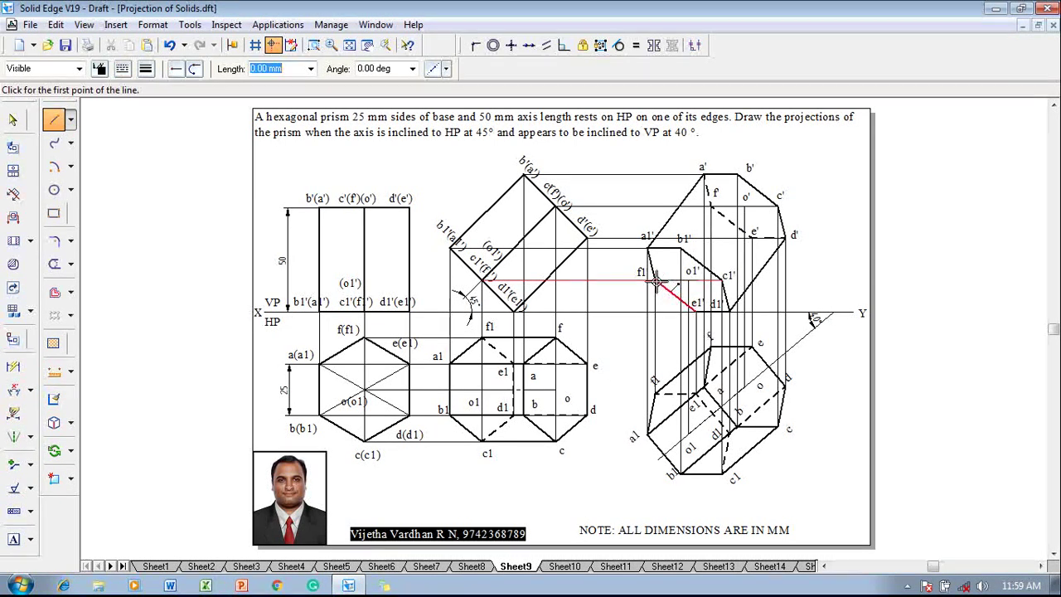
{"action": "left_click", "coordinate": [682, 245]}
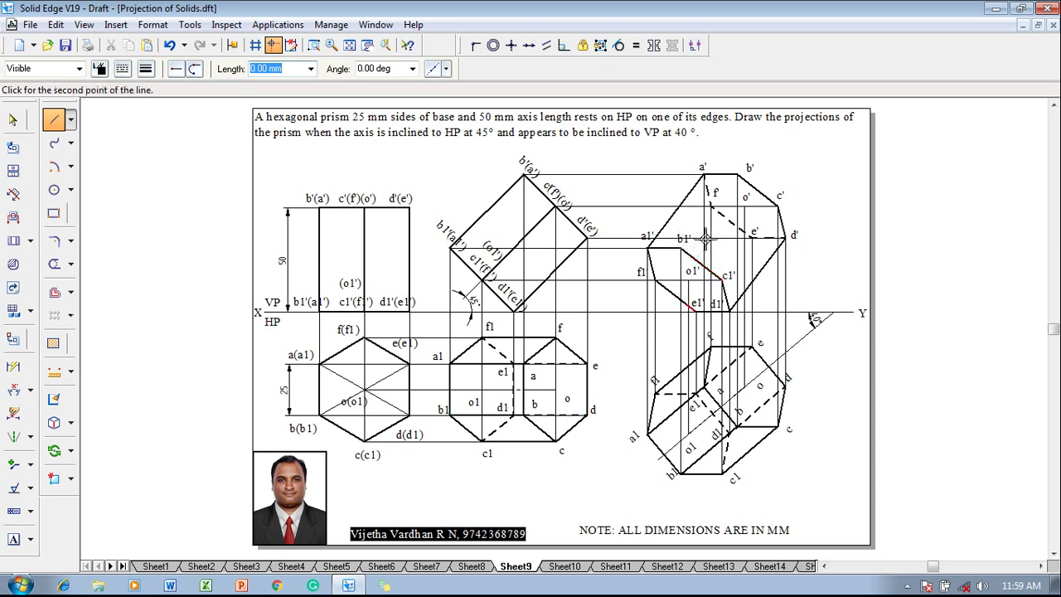
{"action": "left_click", "coordinate": [743, 177]}
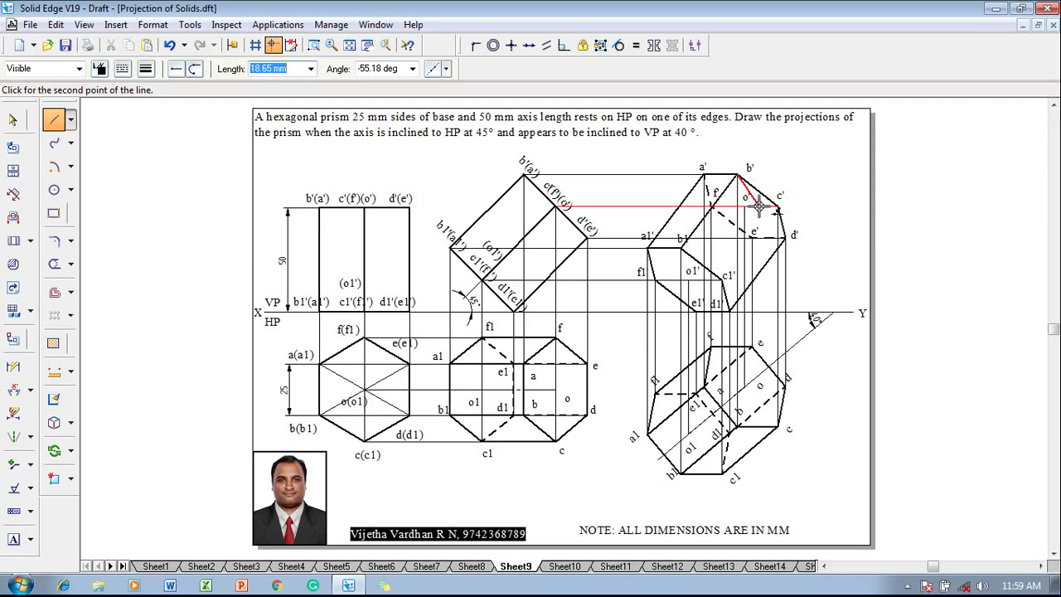
{"action": "left_click", "coordinate": [726, 277]}
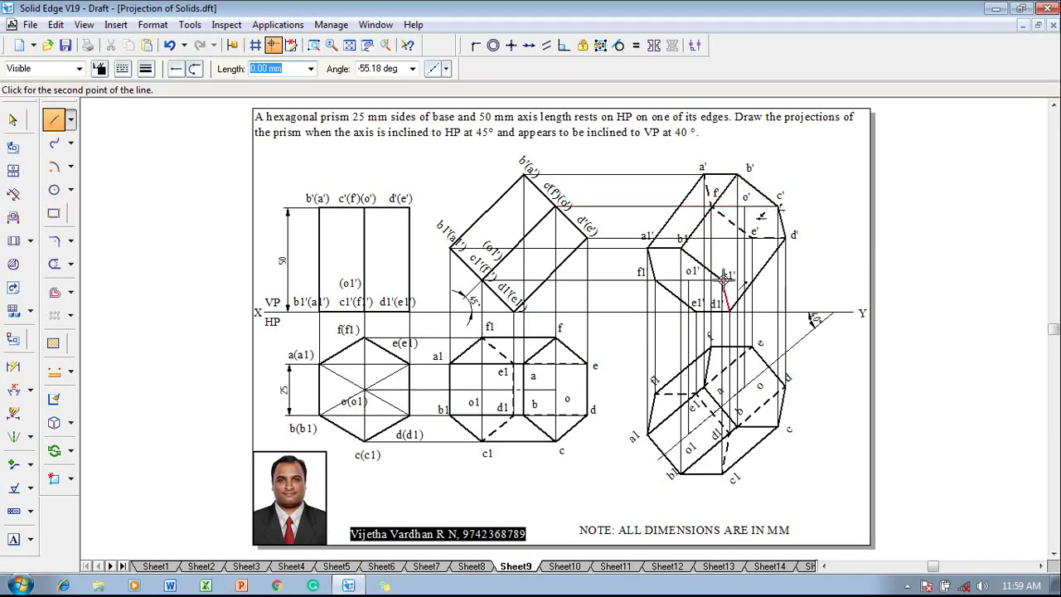
{"action": "left_click", "coordinate": [781, 206]}
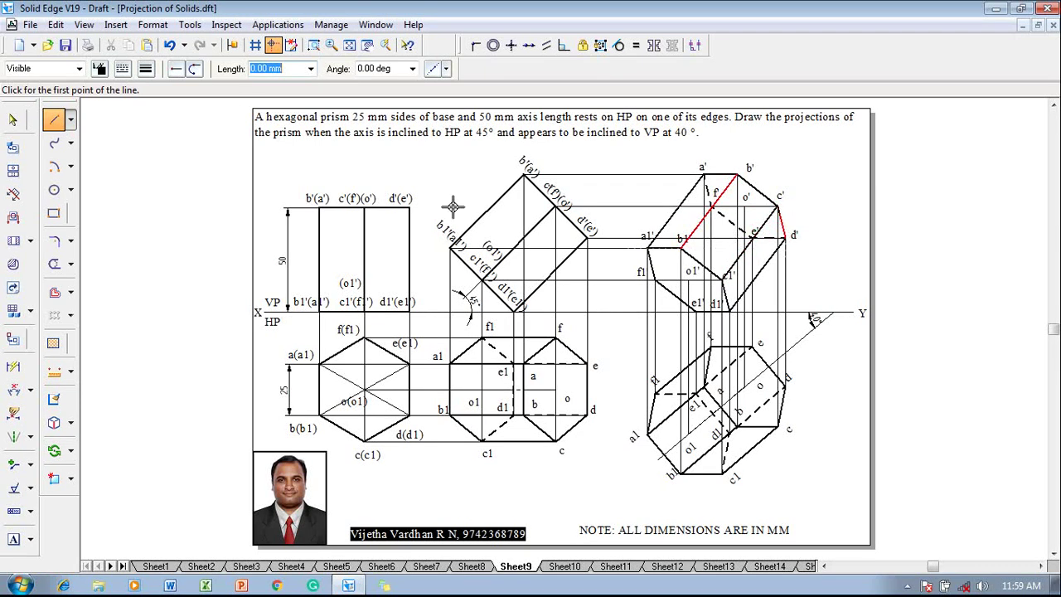
- Draw the hidden lateral edges f1'-f' and e1'-e' as dashed lines in the final front view
{"action": "left_click", "coordinate": [124, 70]}
{"action": "left_click", "coordinate": [162, 100]}
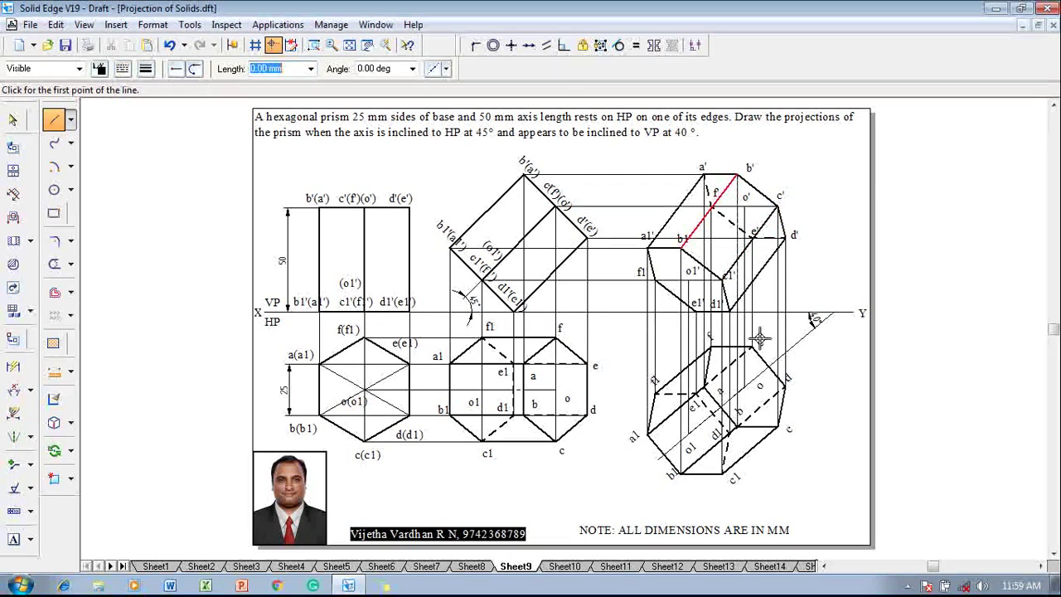
{"action": "left_click", "coordinate": [656, 280]}
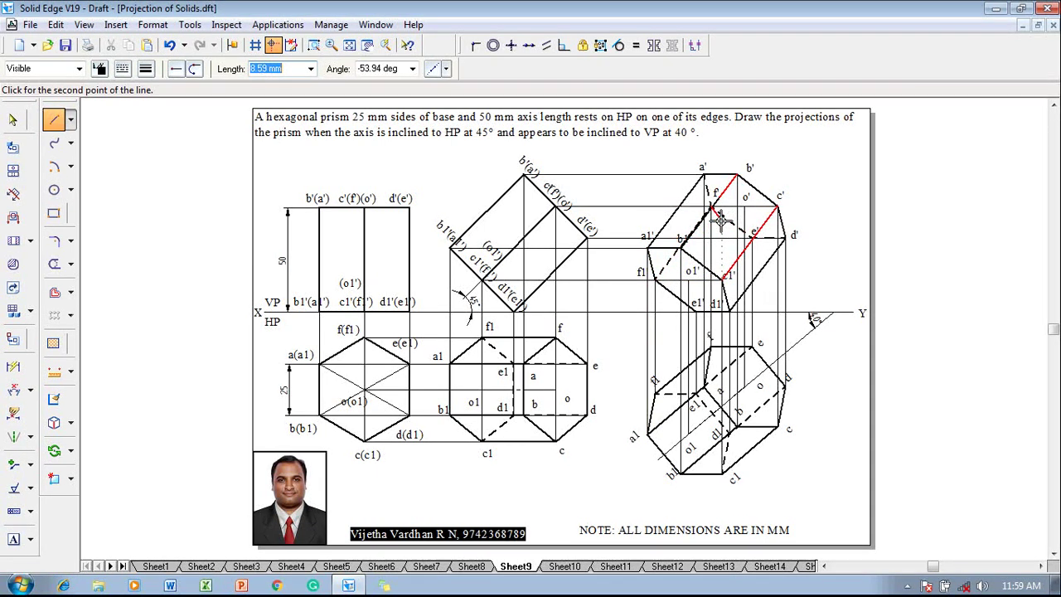
{"action": "left_click", "coordinate": [711, 205]}
{"action": "left_click", "coordinate": [753, 238]}
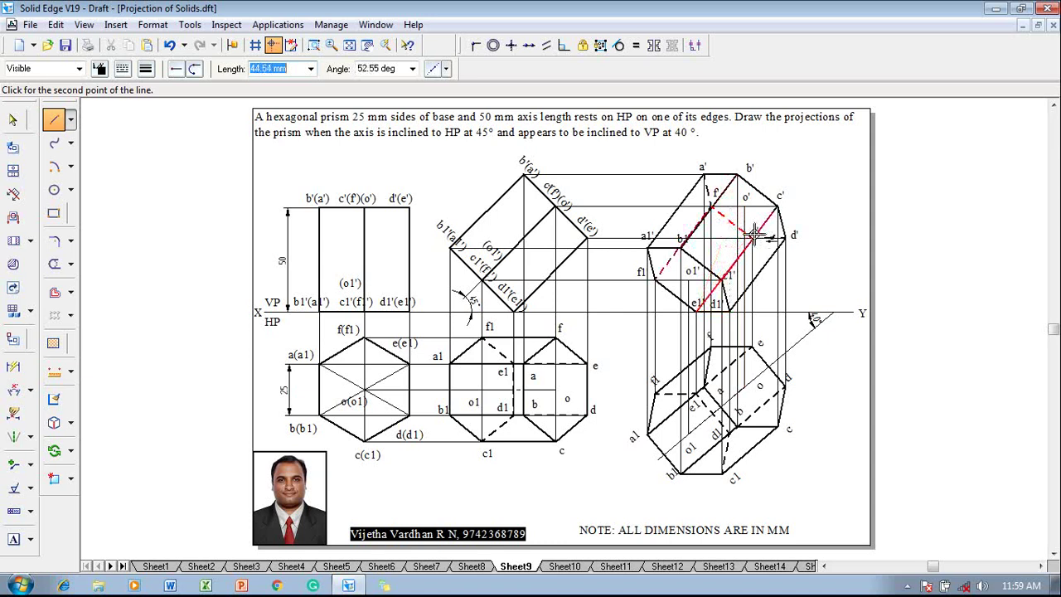
{"action": "right_click", "coordinate": [821, 268]}
{"action": "key", "text": "Escape"}
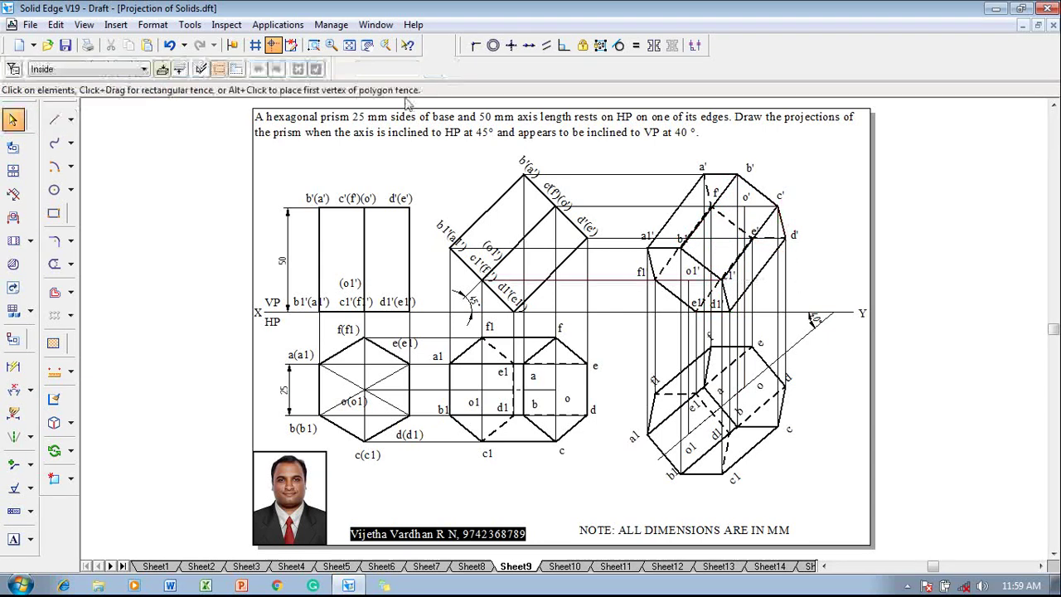
- Draw the prism's axis as a thin line from o1' to o' in the final front view
{"action": "left_click", "coordinate": [58, 121]}
{"action": "left_click", "coordinate": [122, 69]}
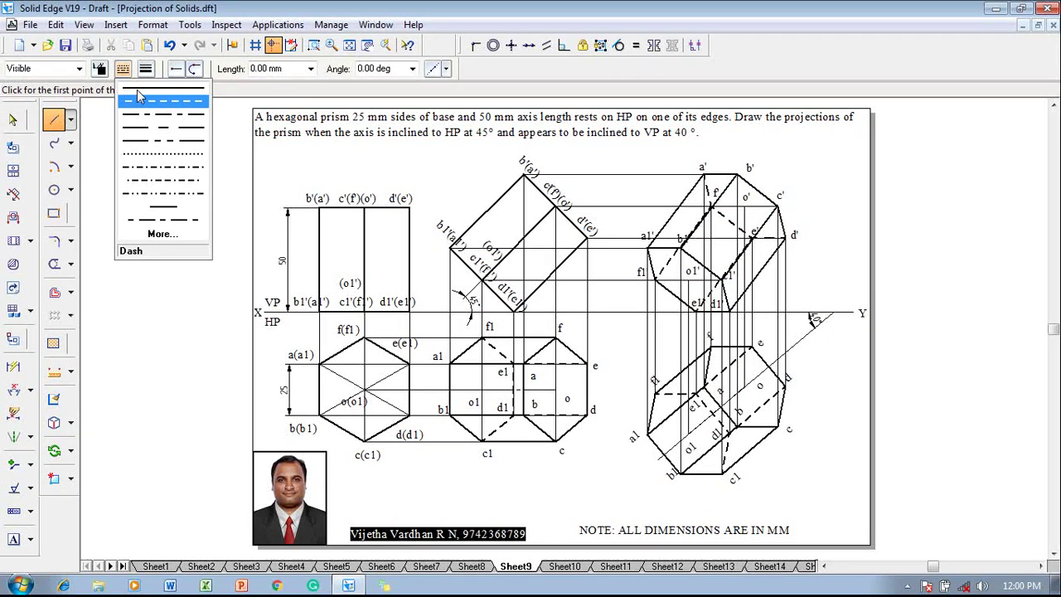
{"action": "left_click", "coordinate": [143, 102]}
{"action": "left_click", "coordinate": [147, 70]}
{"action": "left_click", "coordinate": [163, 127]}
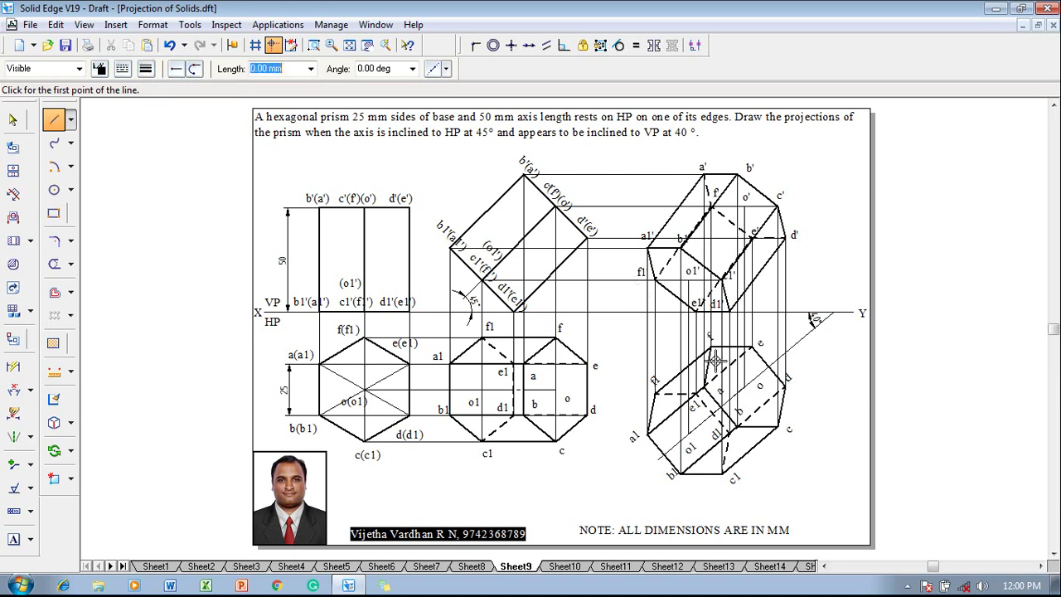
{"action": "left_click", "coordinate": [689, 280]}
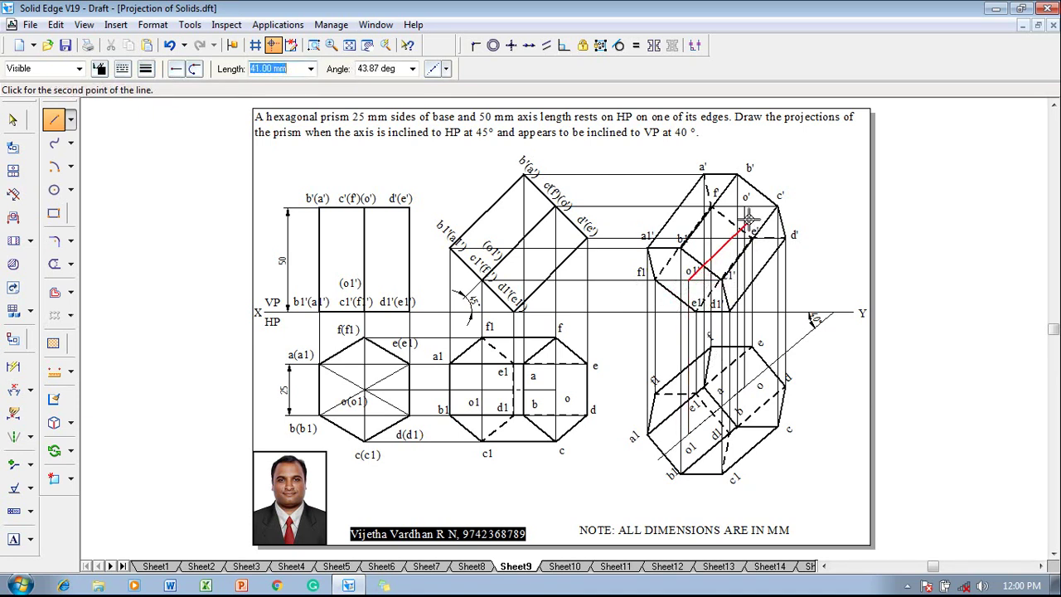
{"action": "key", "text": "Escape"}
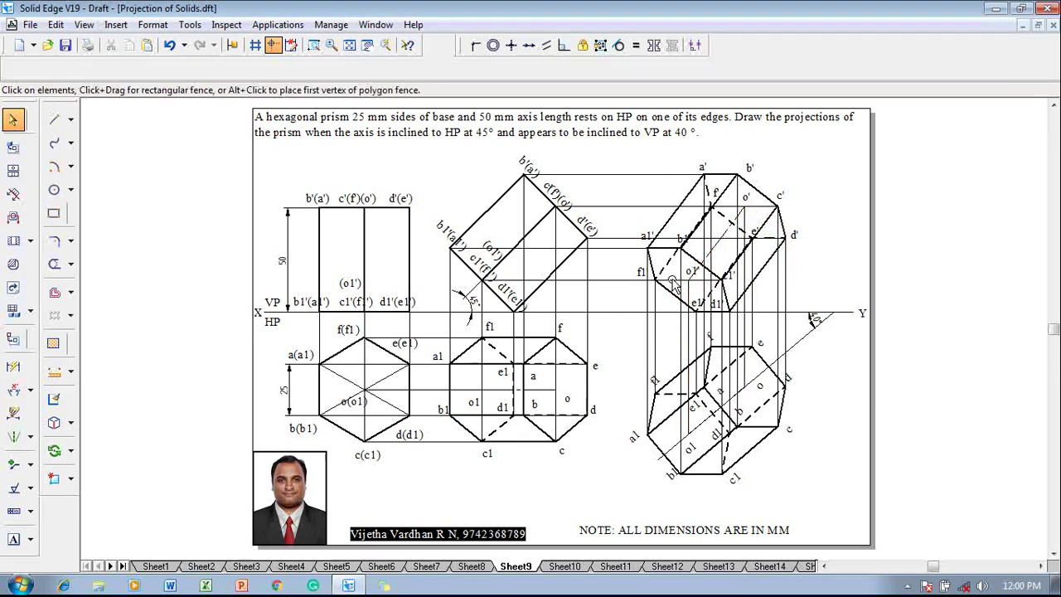
- Move the o1' label to the other side of its projector, clear of the axis line
{"action": "left_click_drag", "start_coordinate": [685, 280], "coordinate": [667, 278]}
{"action": "left_click", "coordinate": [838, 290]}
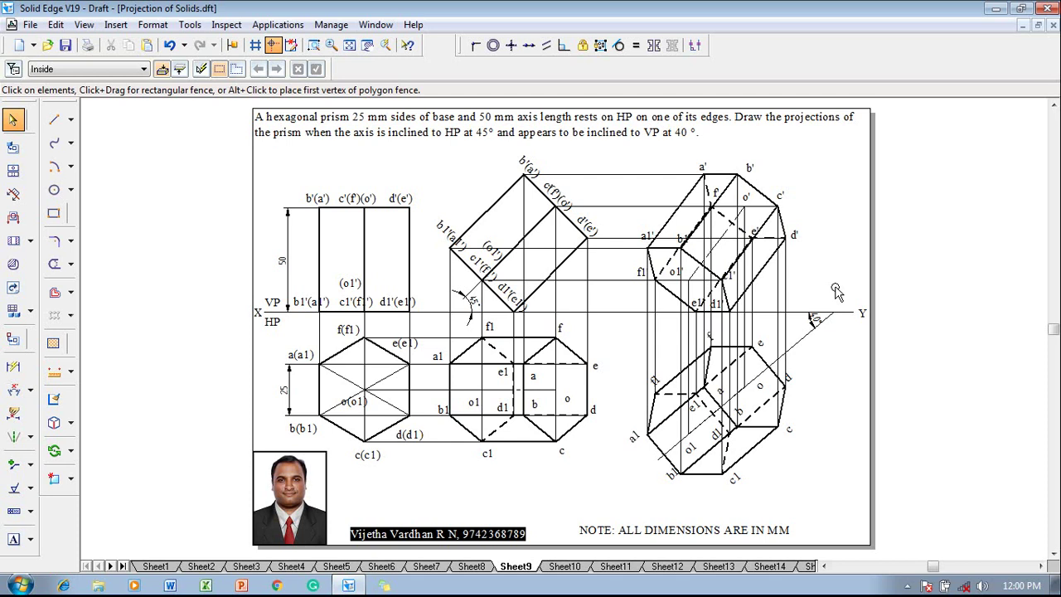
{"action": "left_click", "coordinate": [524, 388]}
{"action": "left_click", "coordinate": [475, 494]}
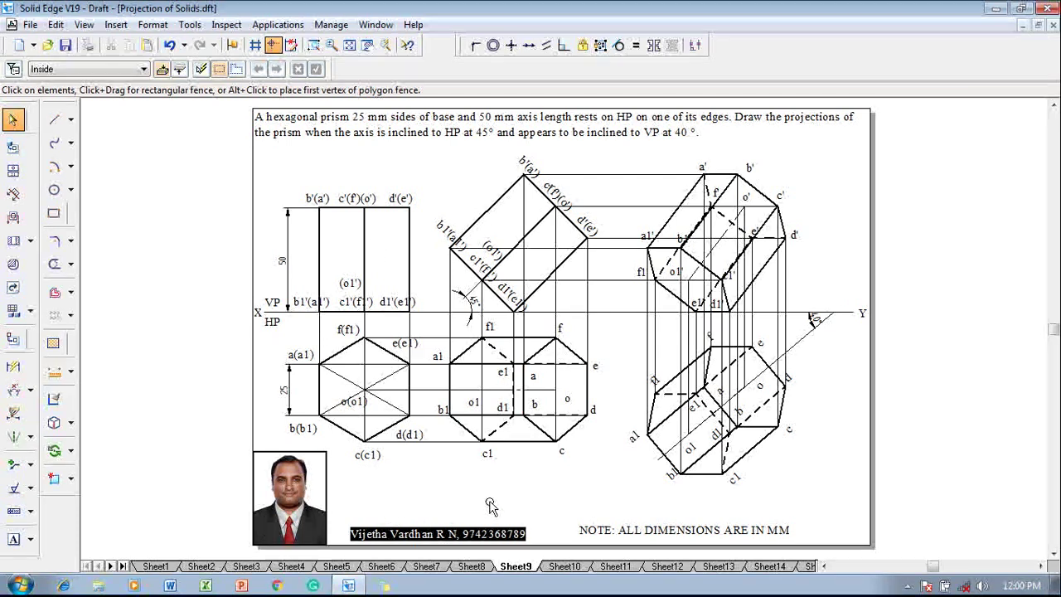